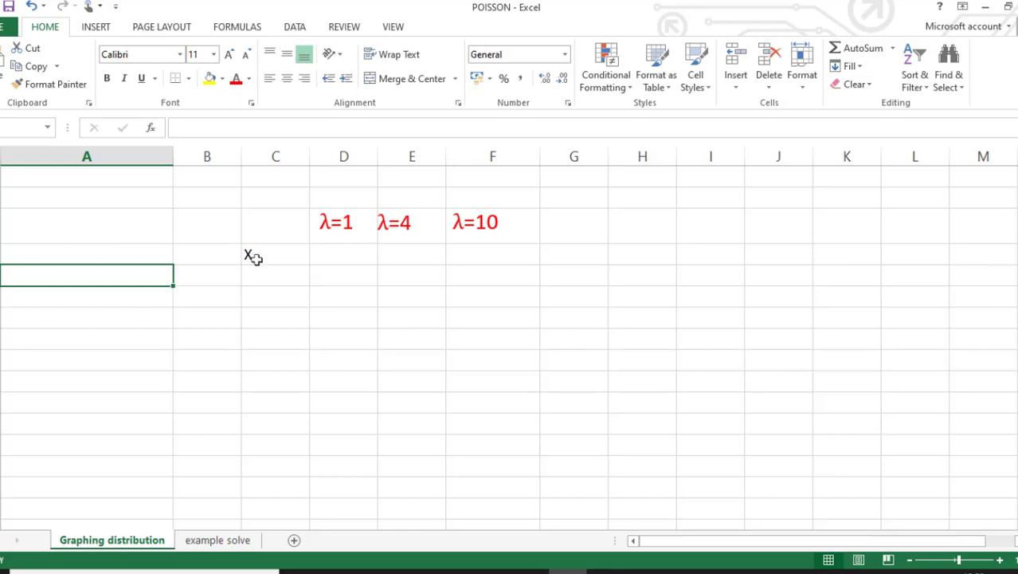
Step: Enter =0 in cell C5 as the first value under the X heading
click(255, 256)
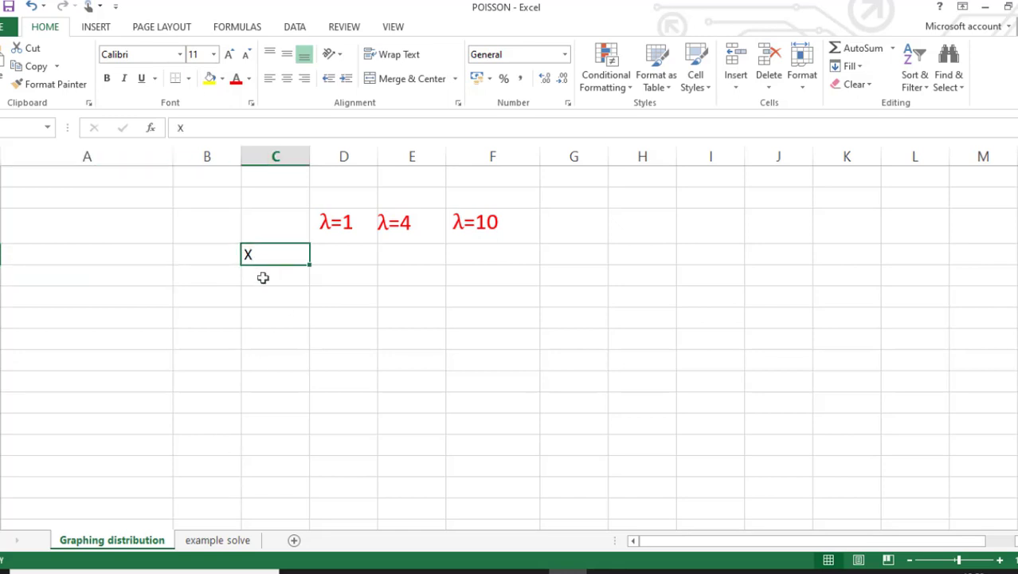
click(263, 277)
click(261, 252)
double_click(266, 278)
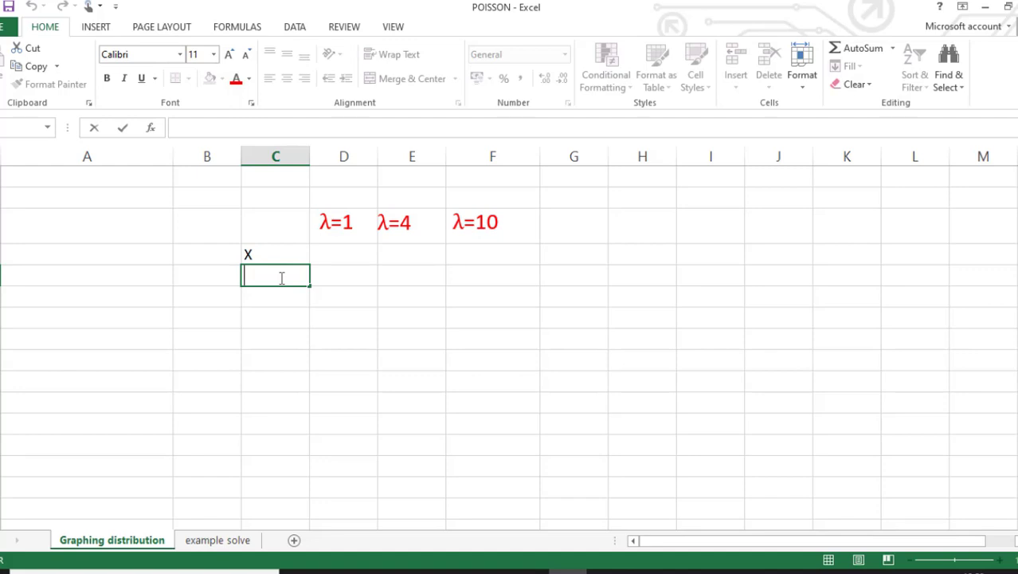
text(=0)
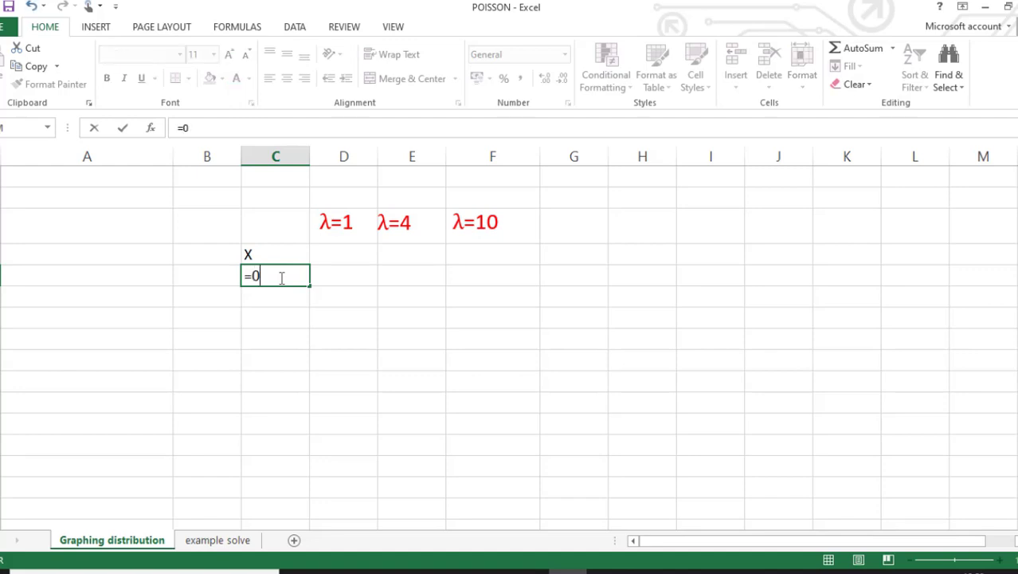
key(Return)
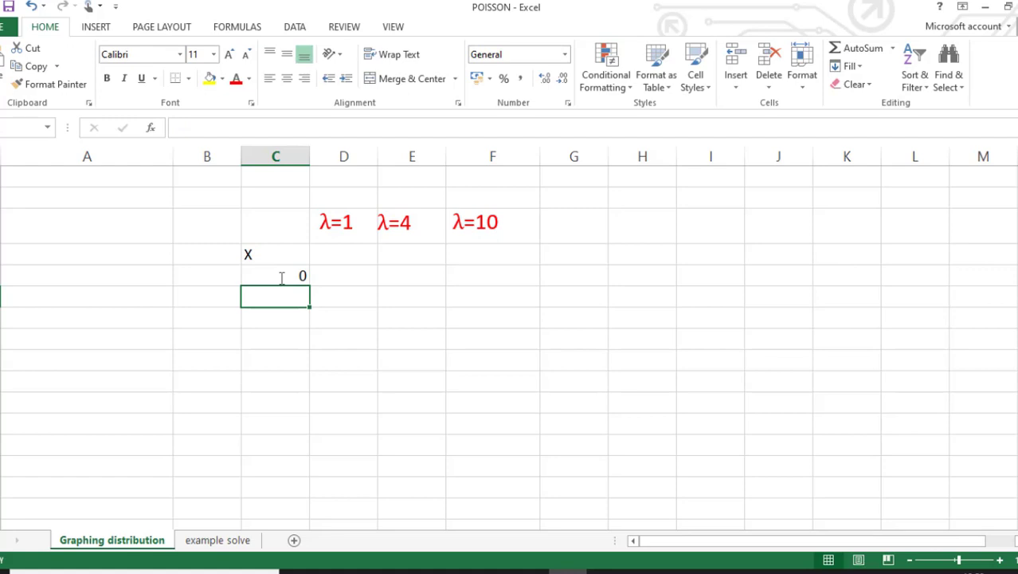
Step: Enter =C5+1 in C6 and fill it down column C until the X values reach 20
text(=C5+1)
key(Return)
click(292, 291)
drag(301, 312, 298, 494)
click(492, 390)
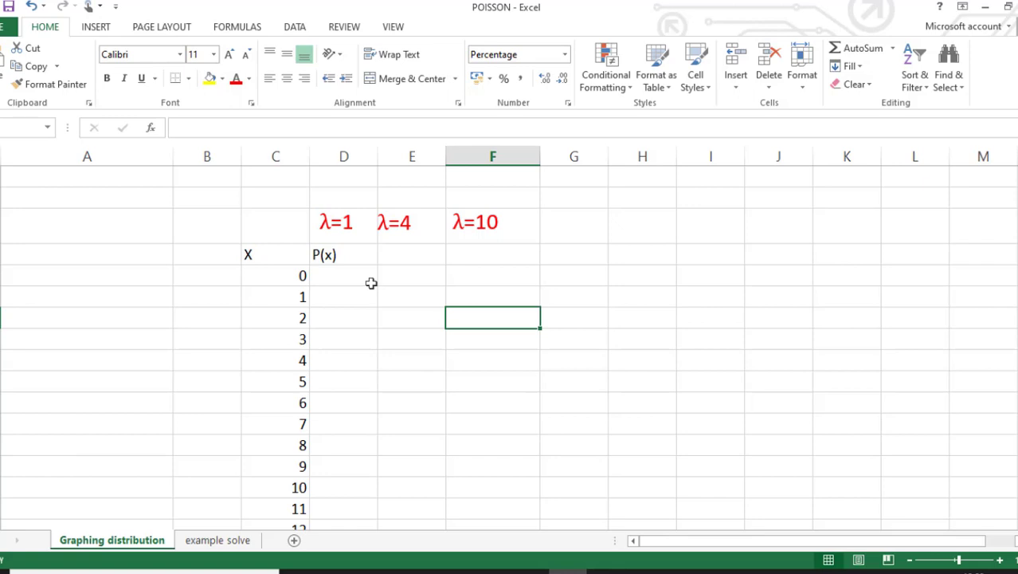
Step: Enter =POISSON.DIST(C5,1,FALSE) in D5 for the λ=1 probability of the first X value
click(358, 278)
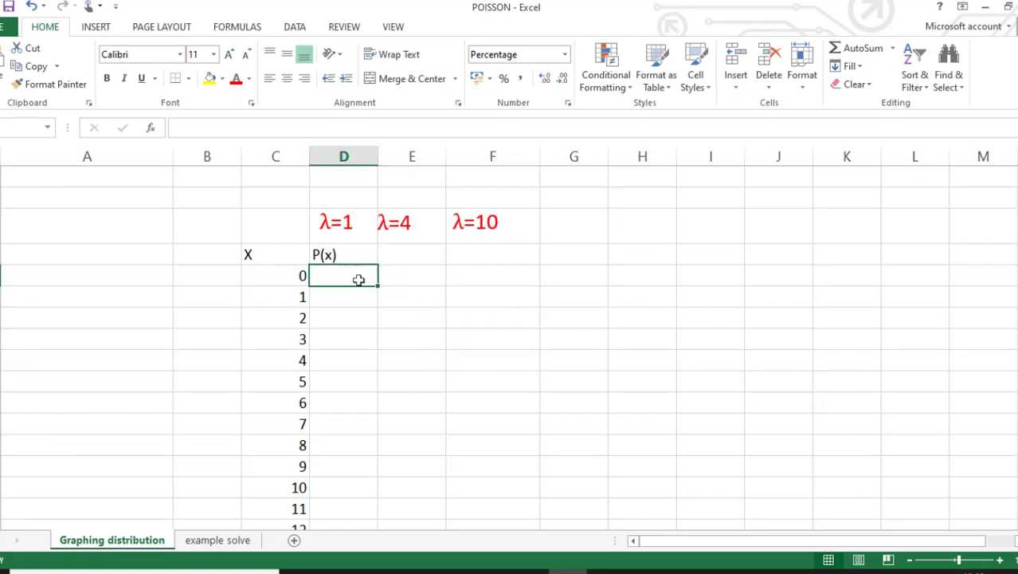
text(=poi)
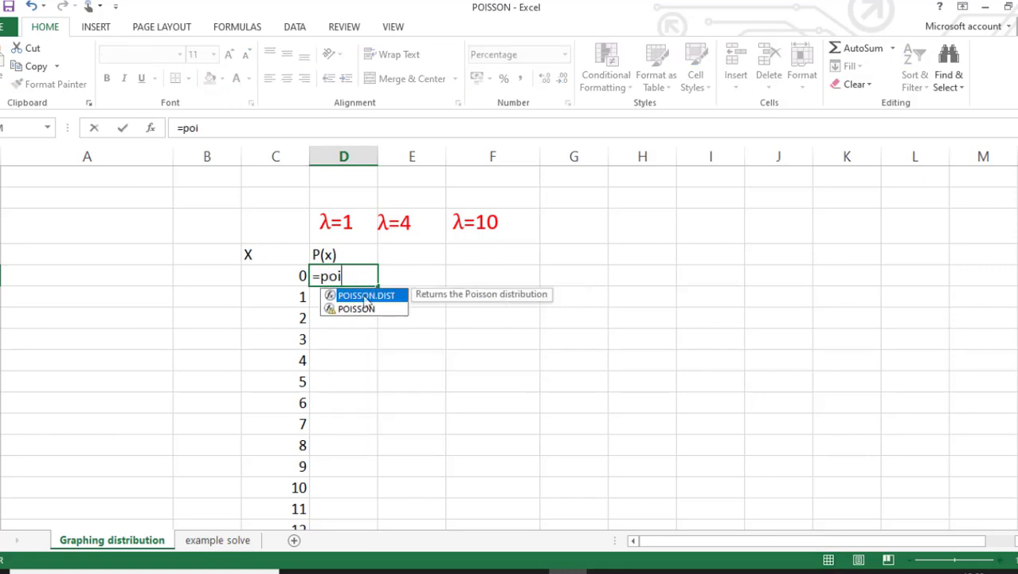
double_click(366, 300)
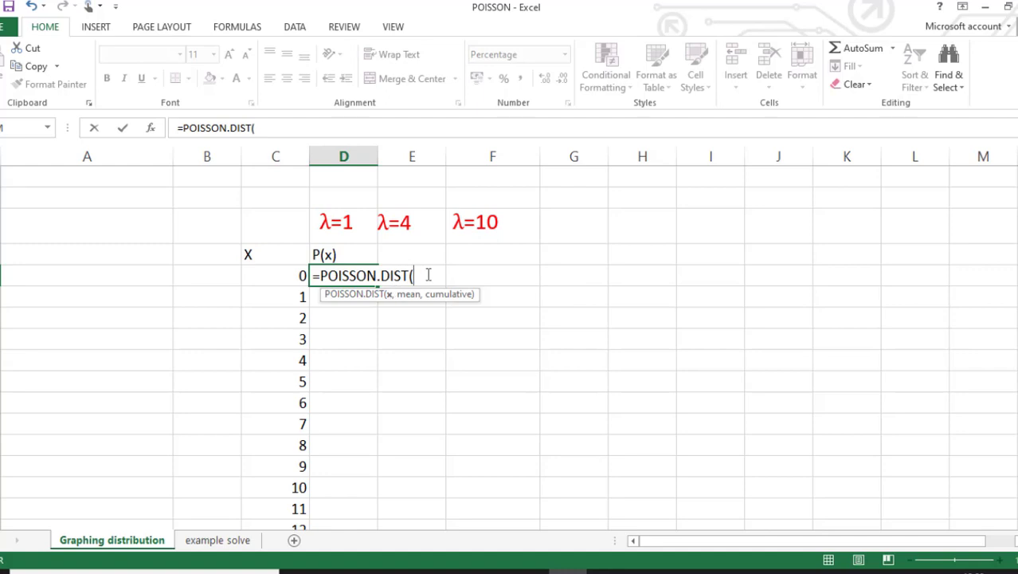
click(299, 276)
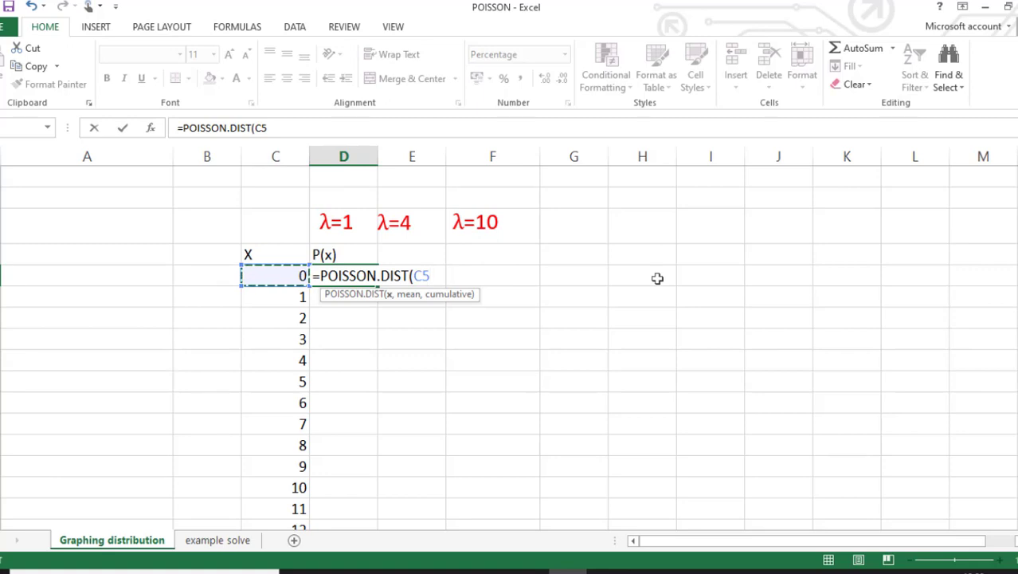
text(,1,)
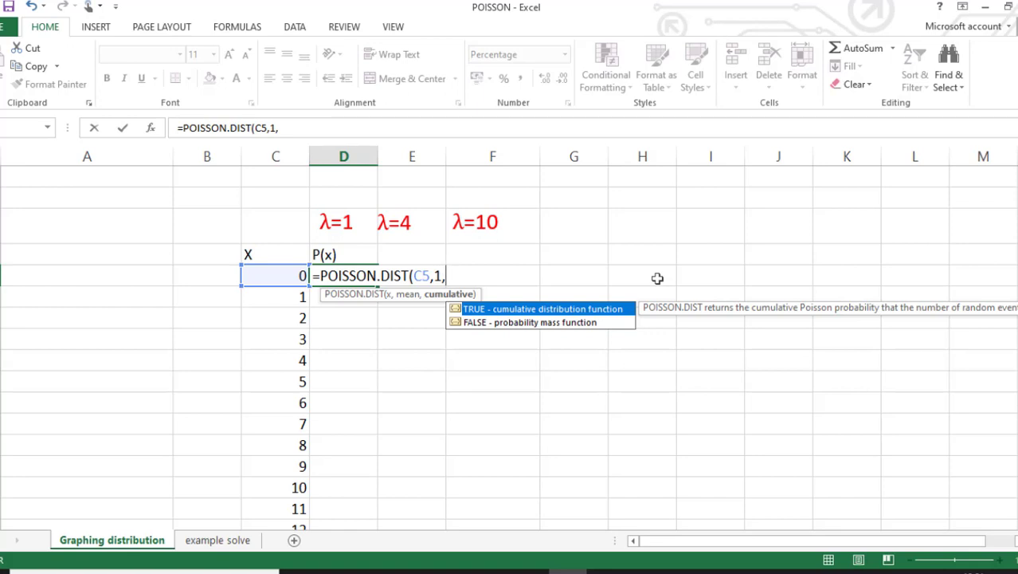
key(Down)
key(Escape)
text(FALSE)
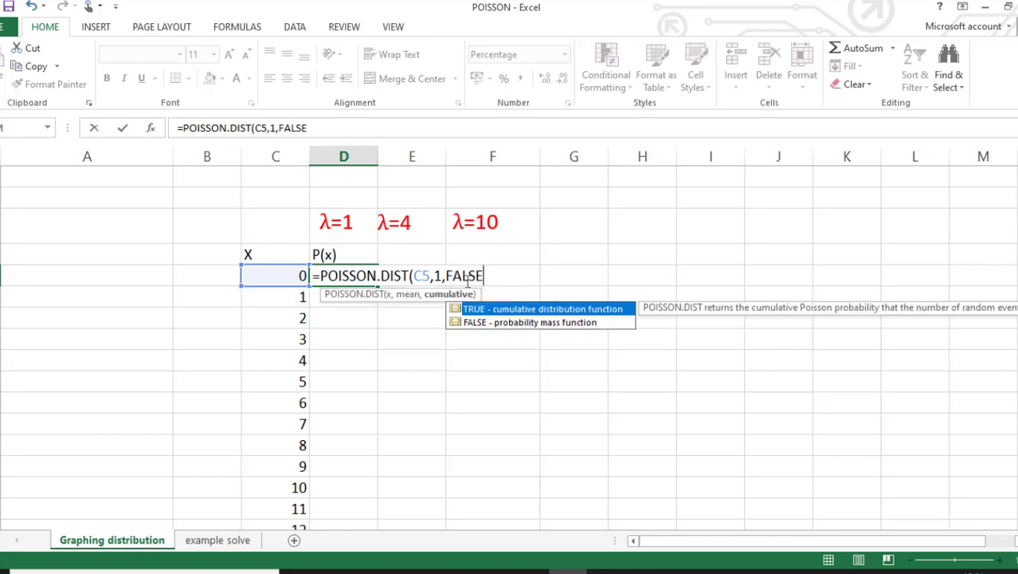
text())
key(Return)
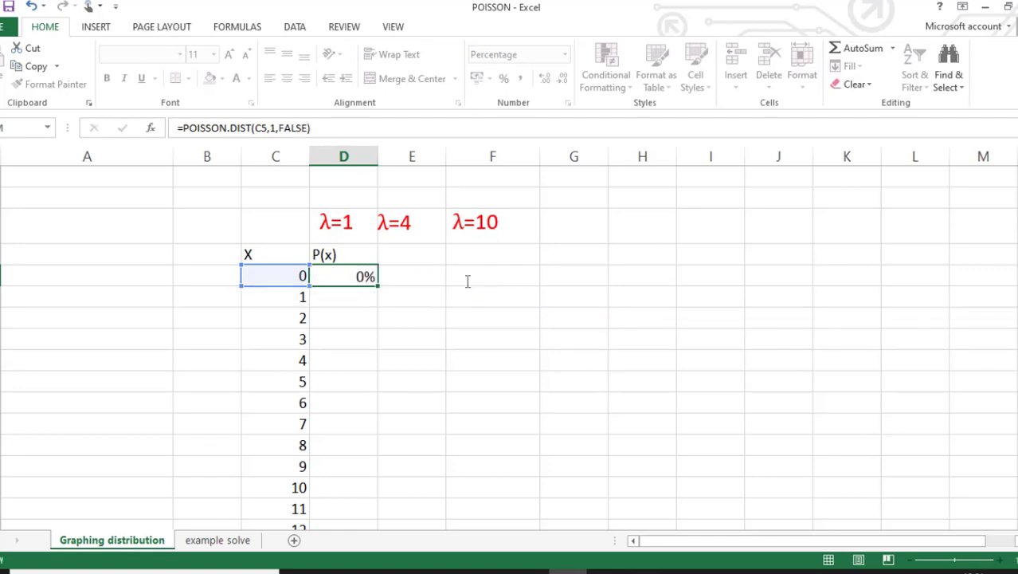
Step: Fill the λ=1 Poisson formula from D5 down the column for all X values
click(348, 276)
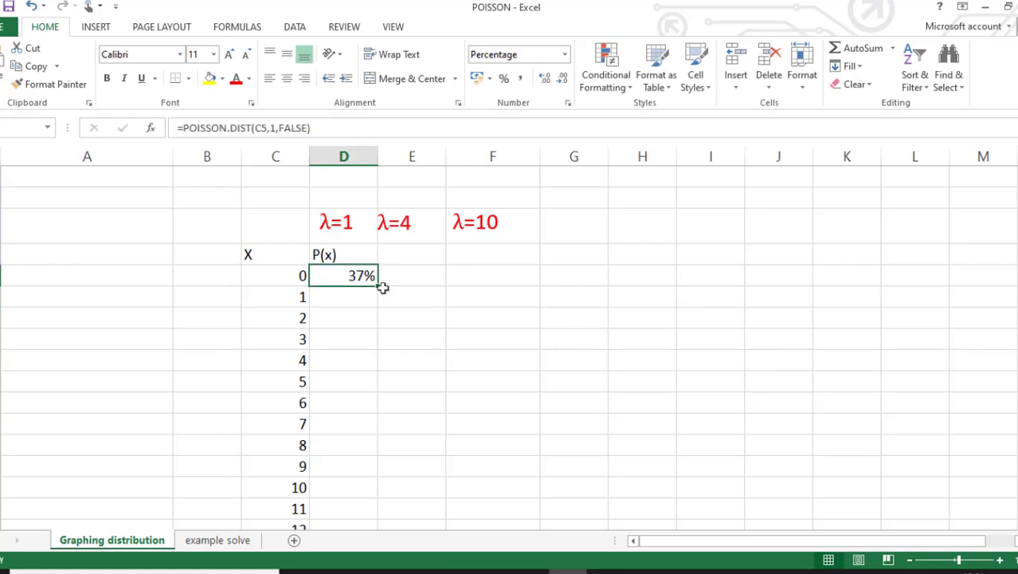
click(501, 324)
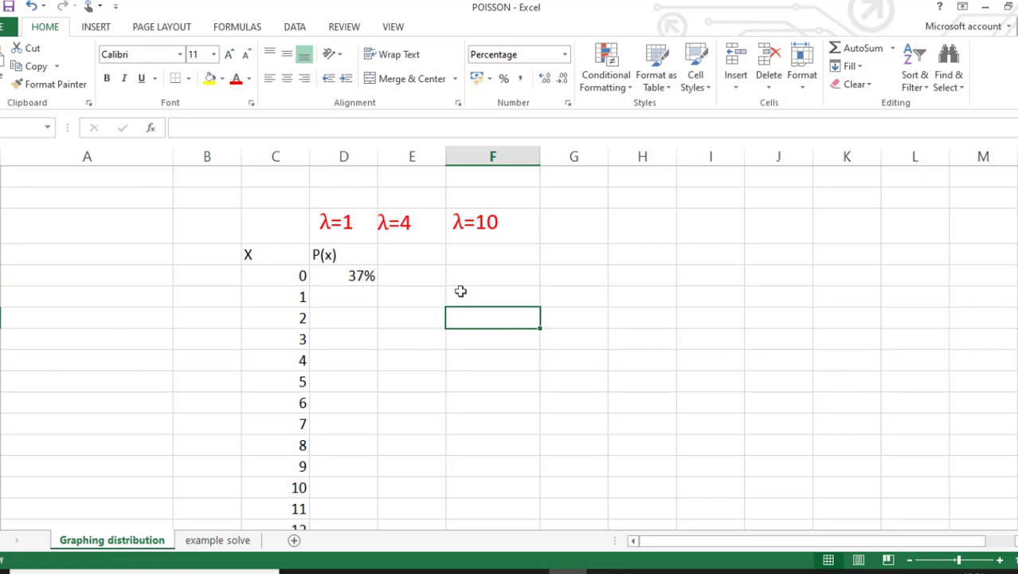
click(358, 276)
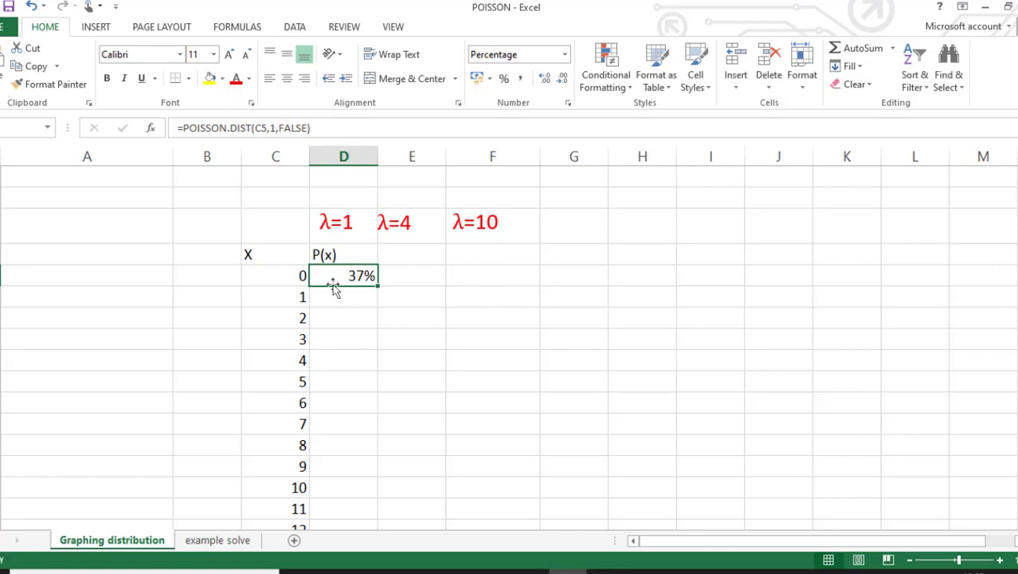
double_click(378, 287)
scroll(378, 303, down, 3)
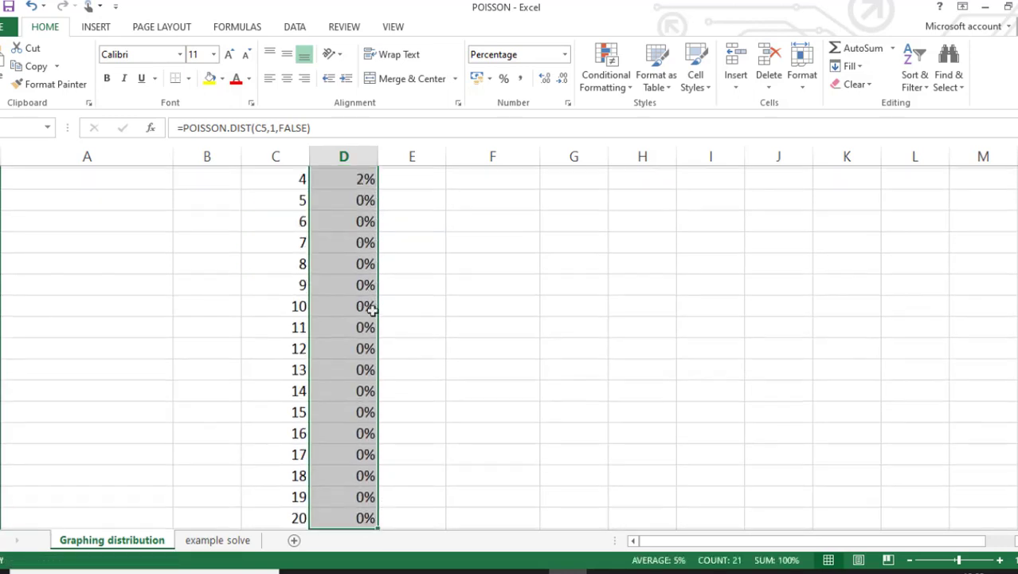
scroll(366, 351, down, 1)
scroll(360, 477, up, 5)
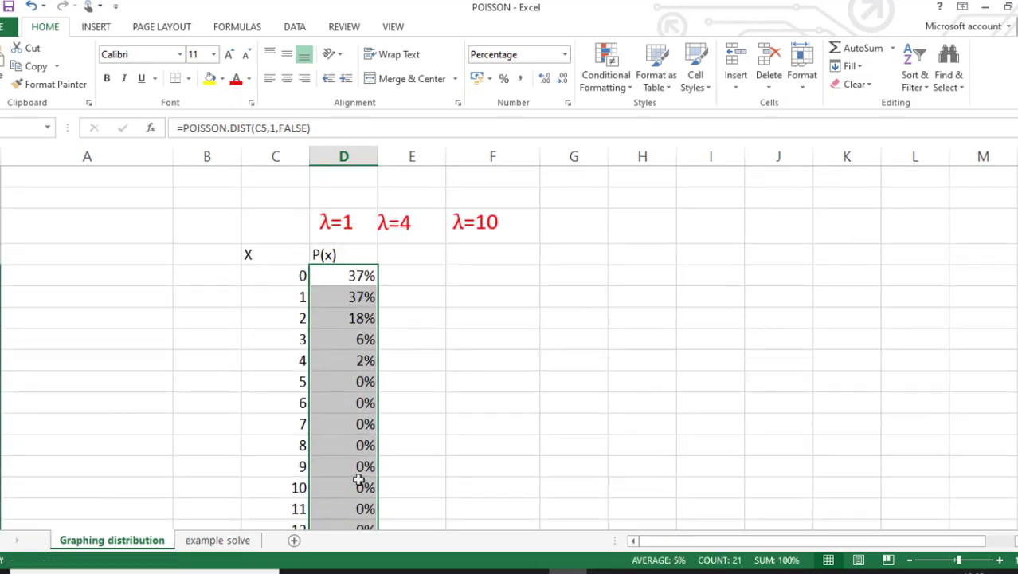
Step: Examine the λ=1 probabilities down column D and how they change as X increases
click(352, 360)
click(351, 443)
scroll(351, 443, down, 1)
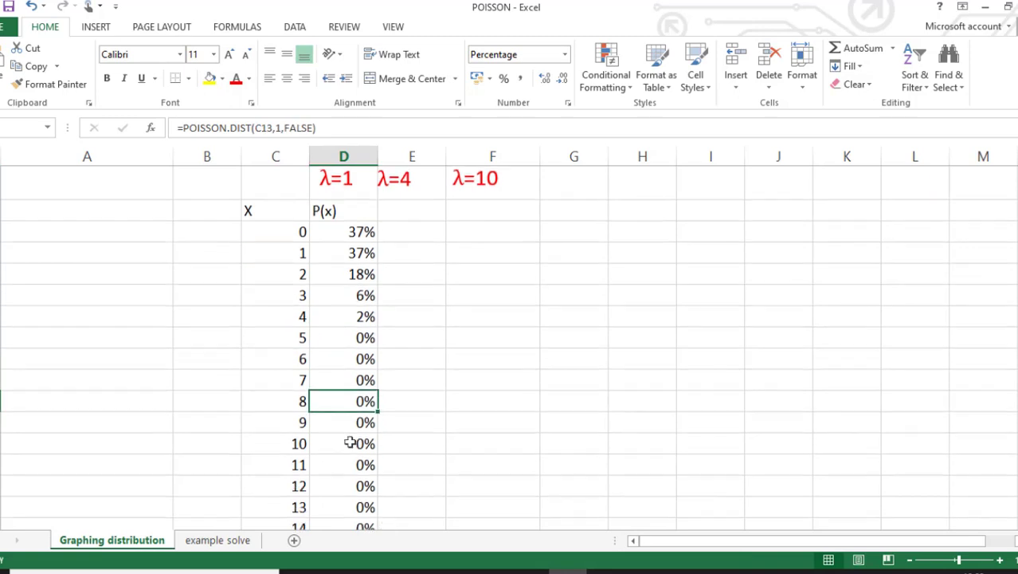
scroll(351, 444, down, 2)
scroll(349, 436, up, 3)
click(356, 424)
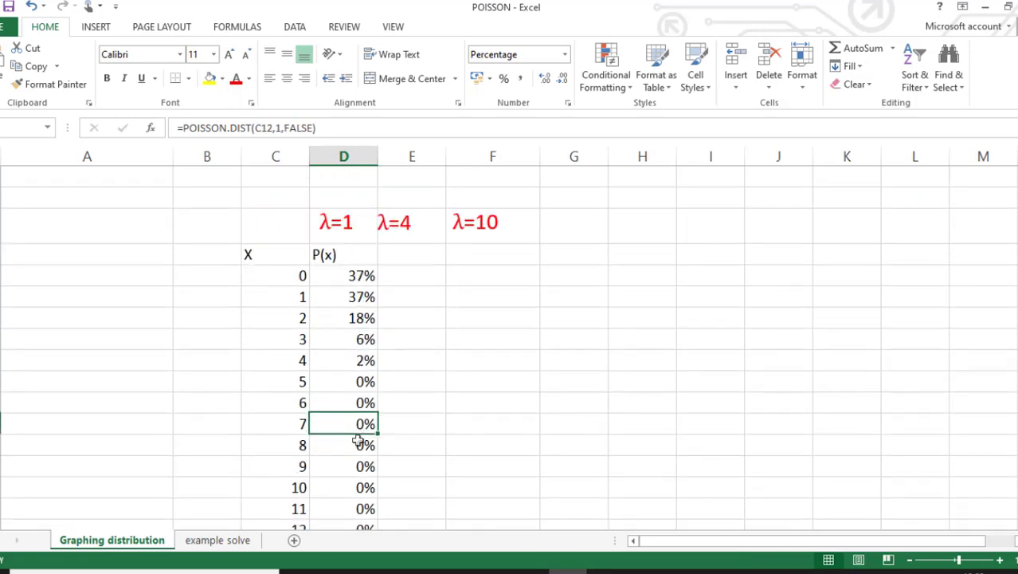
click(351, 487)
click(502, 381)
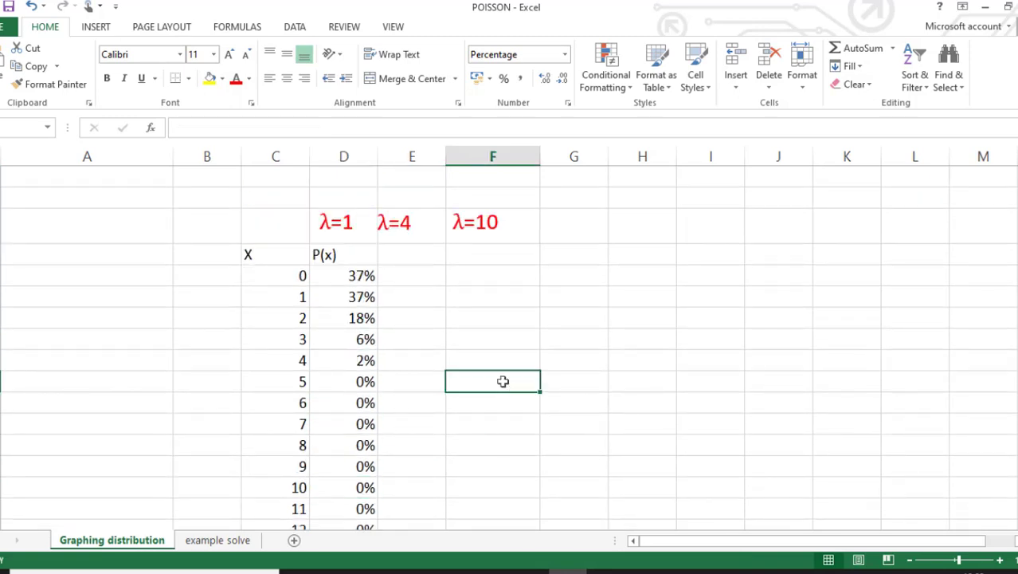
Step: Add the heading P(X) in E4 under λ=4
double_click(408, 252)
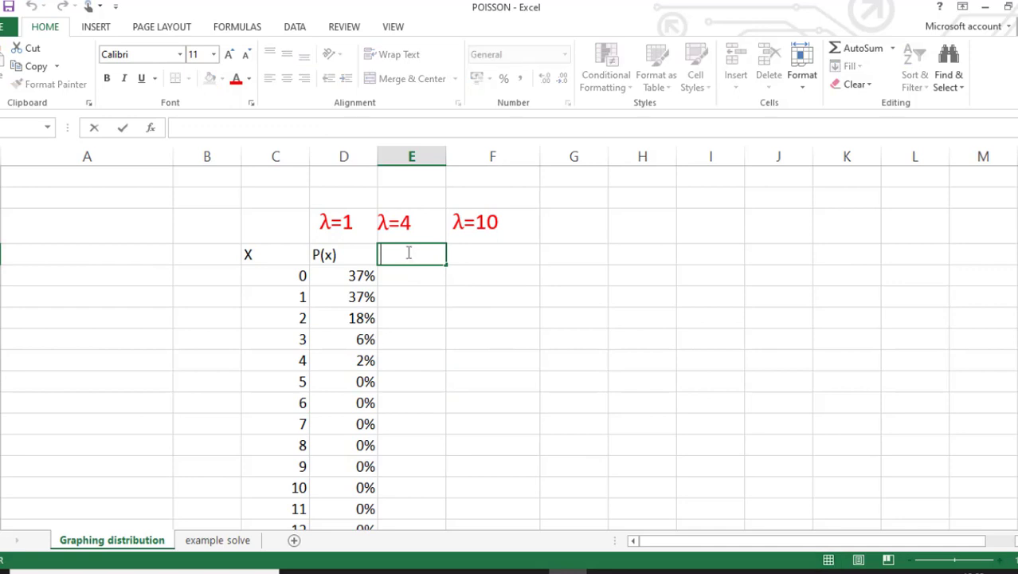
text(P(X))
click(448, 298)
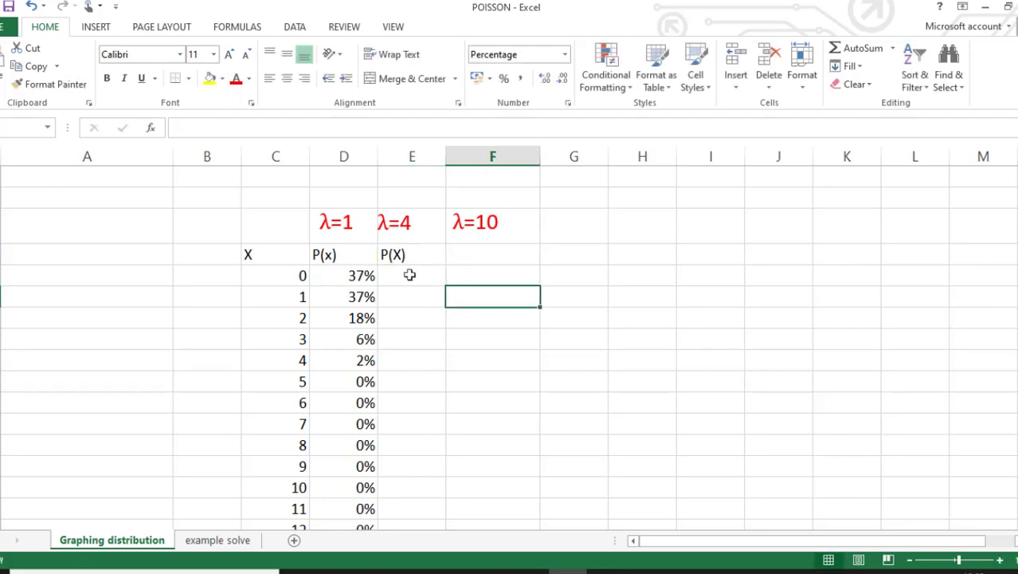
Step: Enter =POISSON.DIST(C5,4,FALSE) in E5 and fill it down the λ=4 column for all X values
click(411, 275)
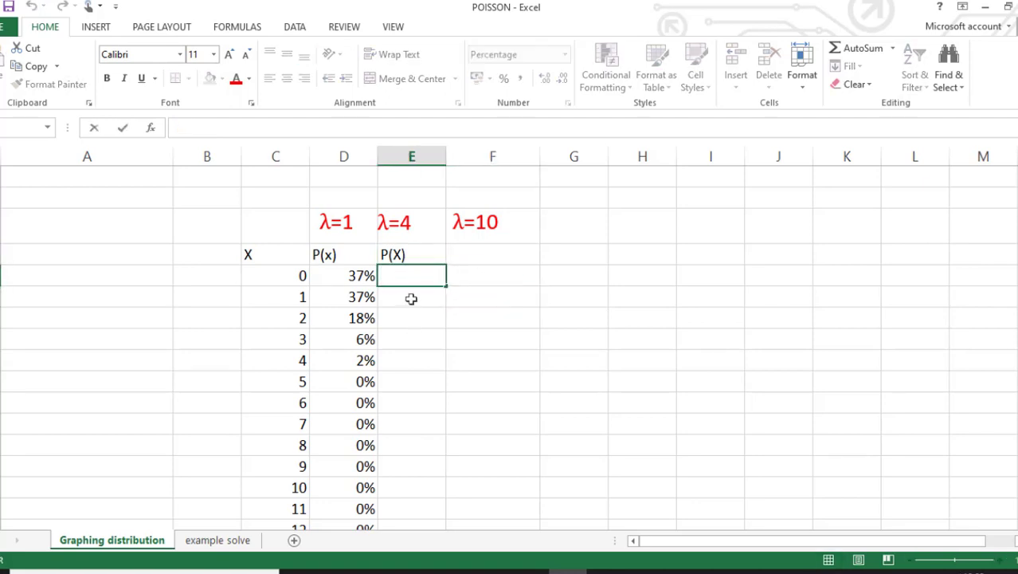
text(=)
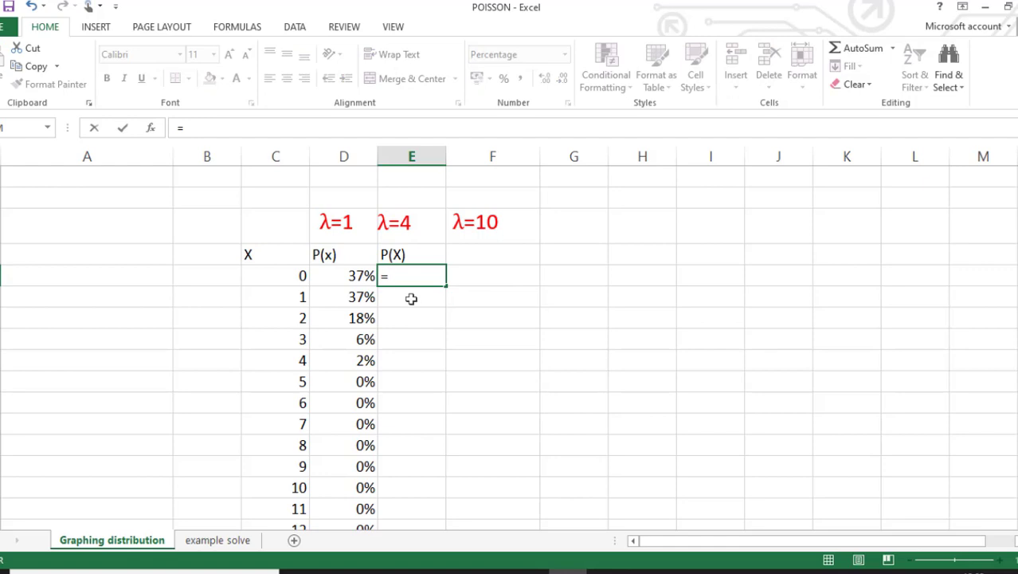
text(POISSON)
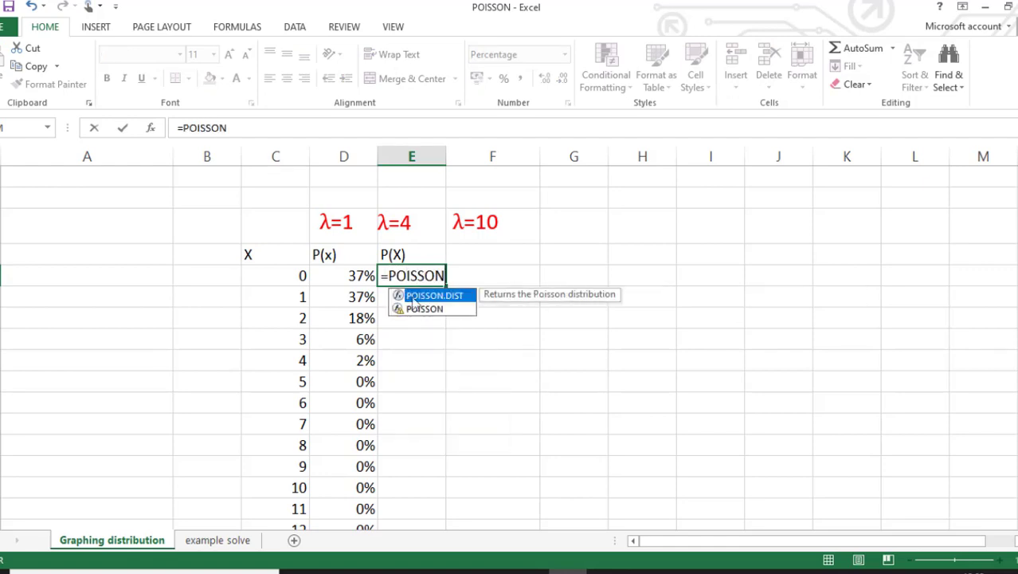
double_click(414, 298)
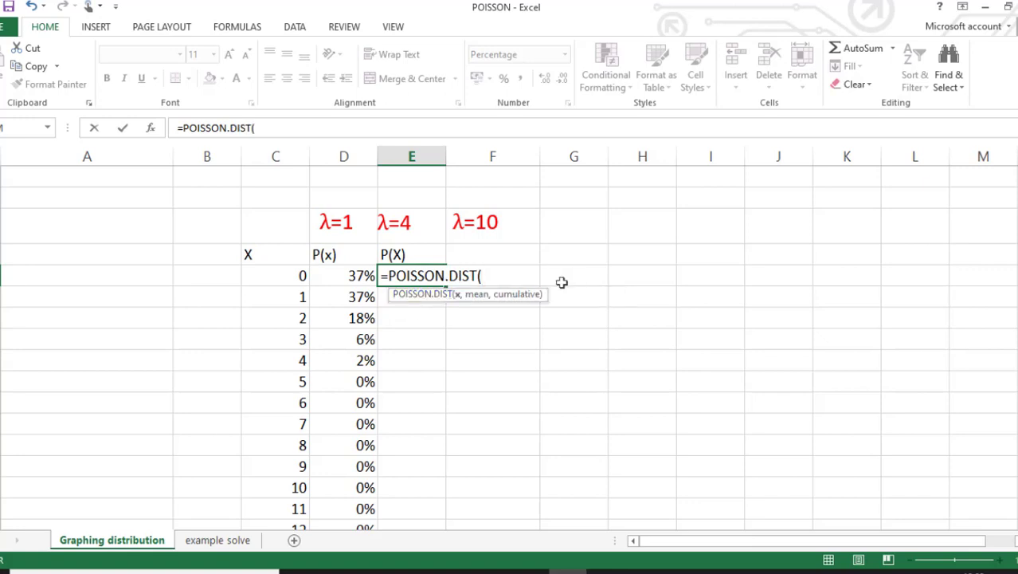
click(293, 276)
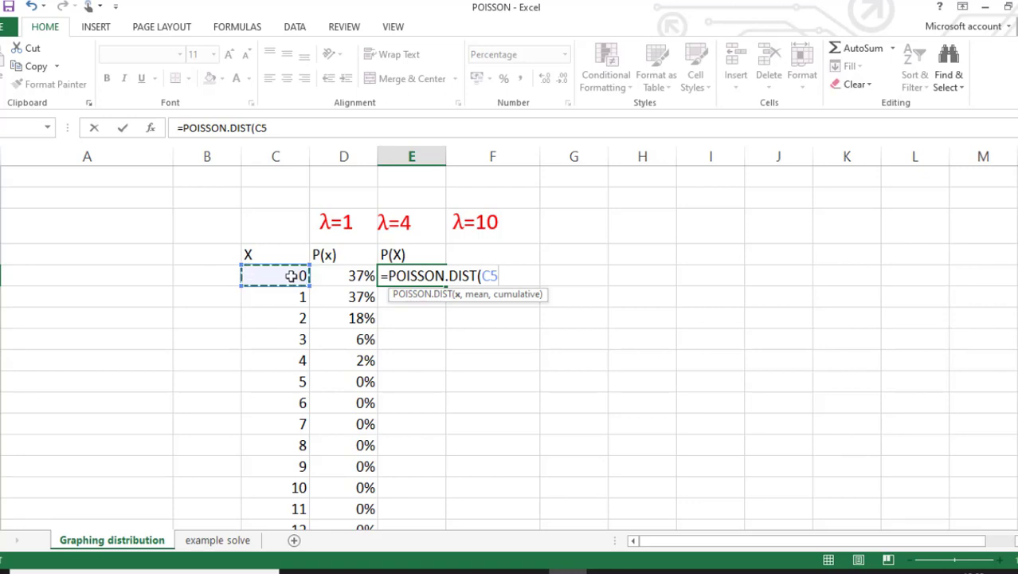
text(,4,)
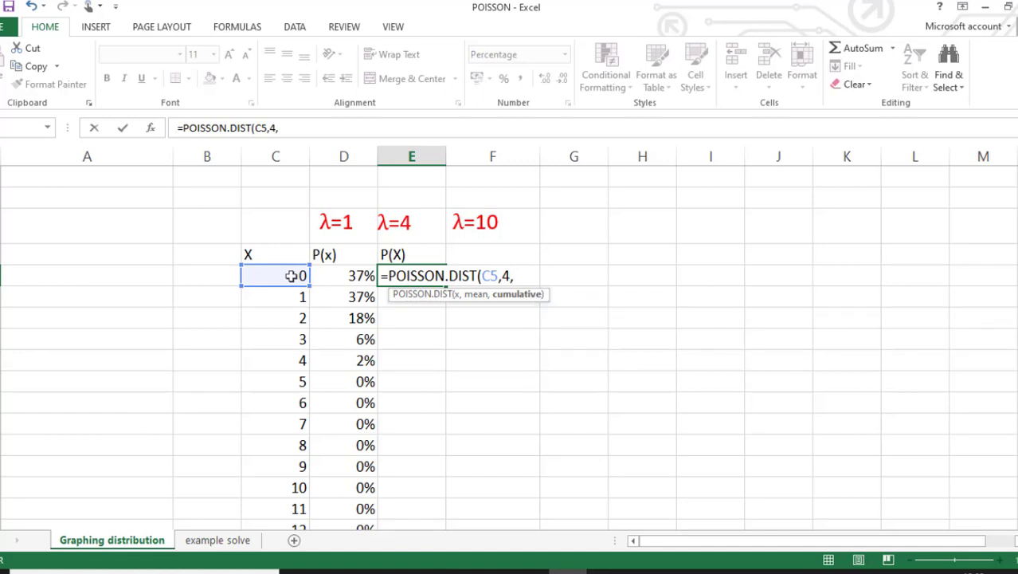
text(FALSE))
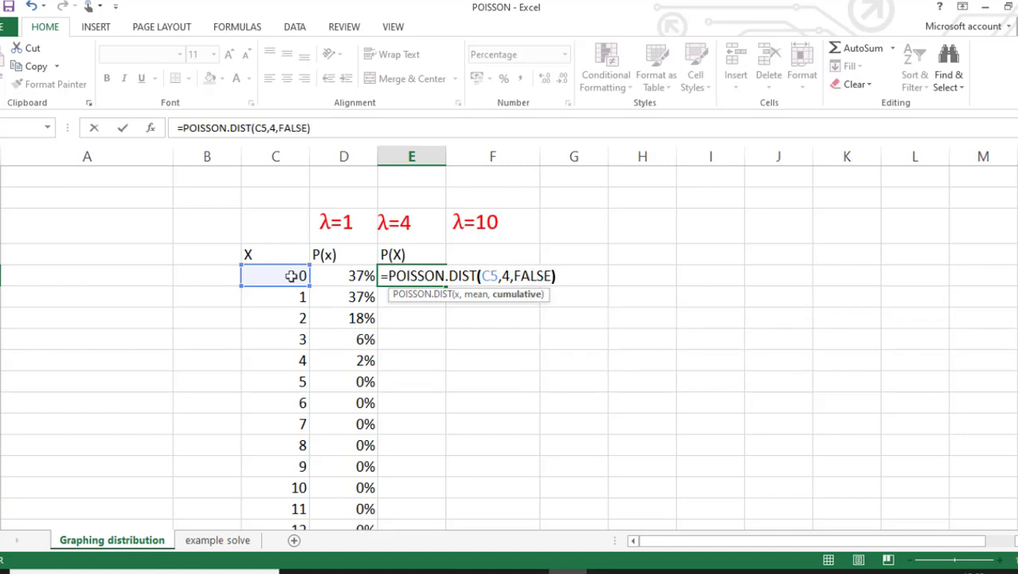
key(Return)
click(430, 276)
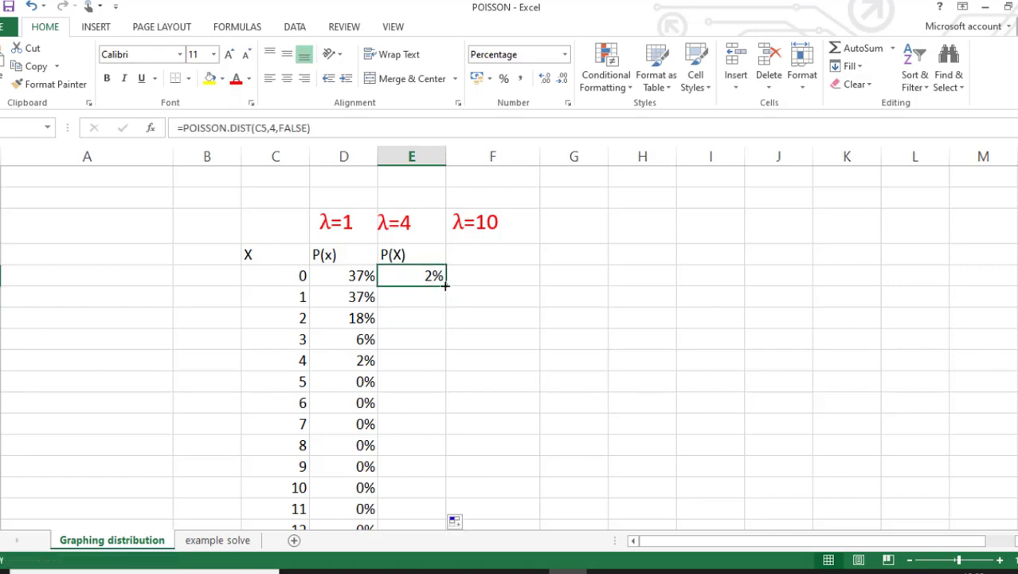
double_click(445, 285)
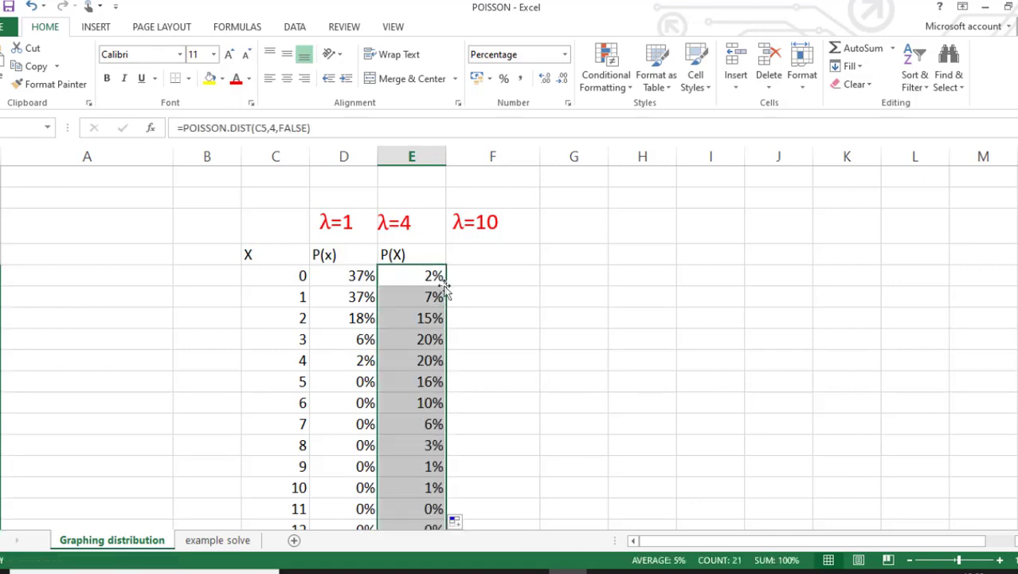
Step: Add the heading P(X) in F4 under λ=10
double_click(499, 255)
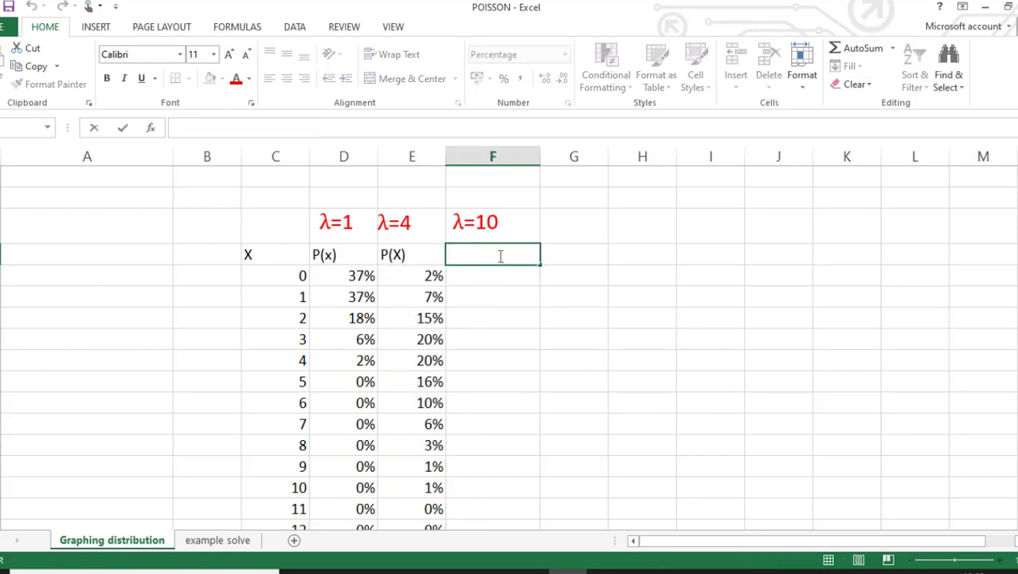
text(P(X))
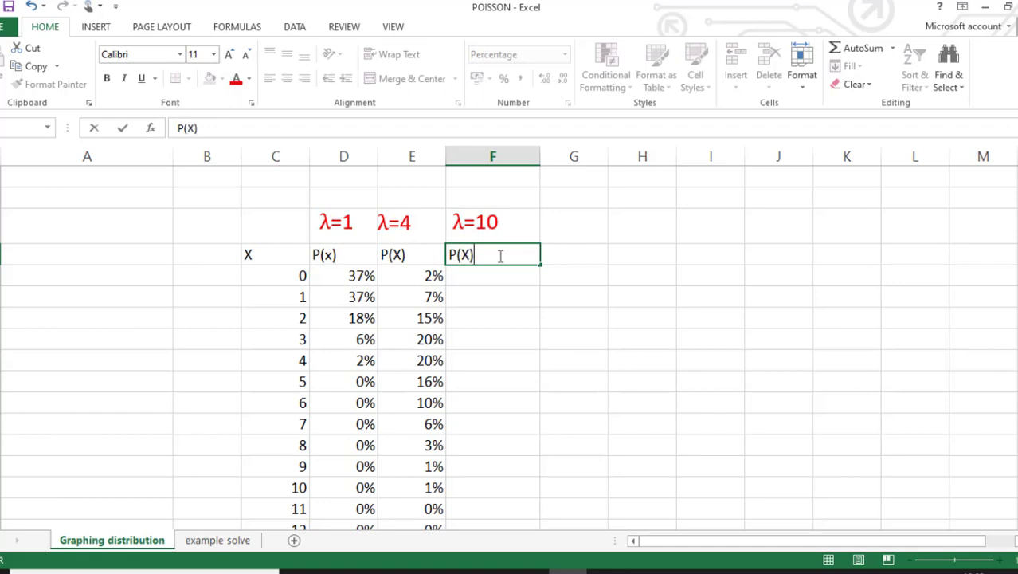
key(Return)
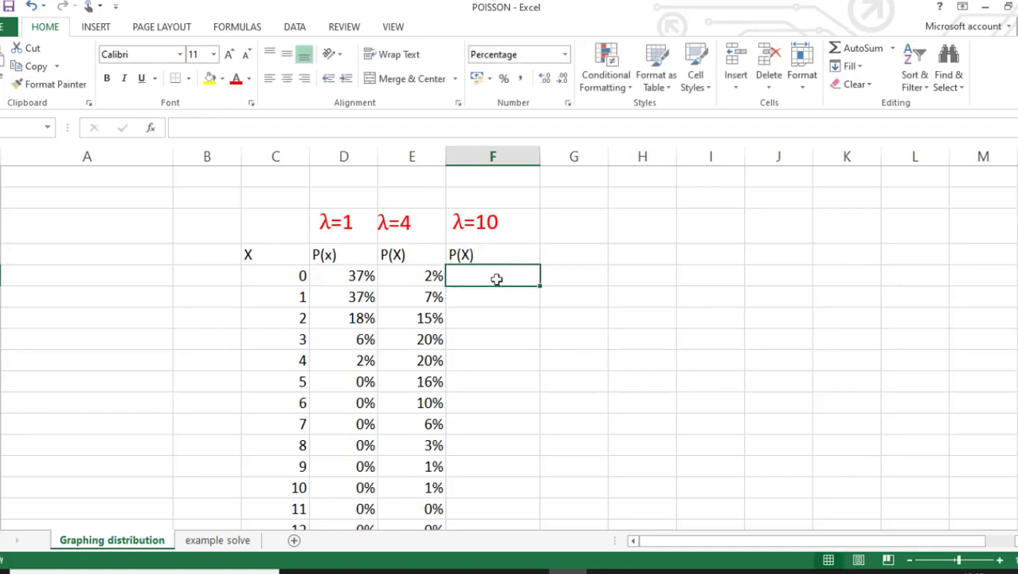
double_click(490, 276)
text(=)
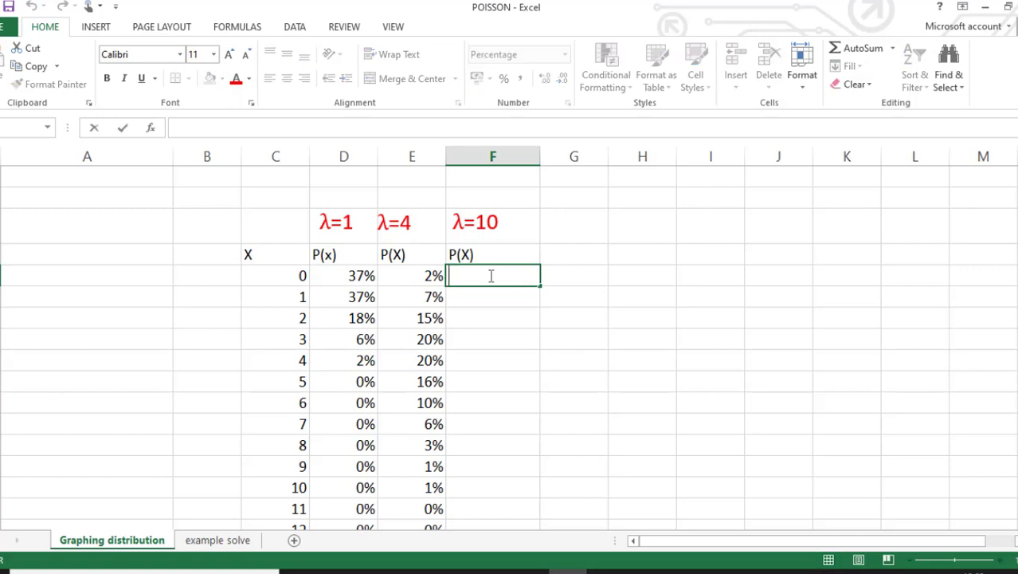
text(POISSON)
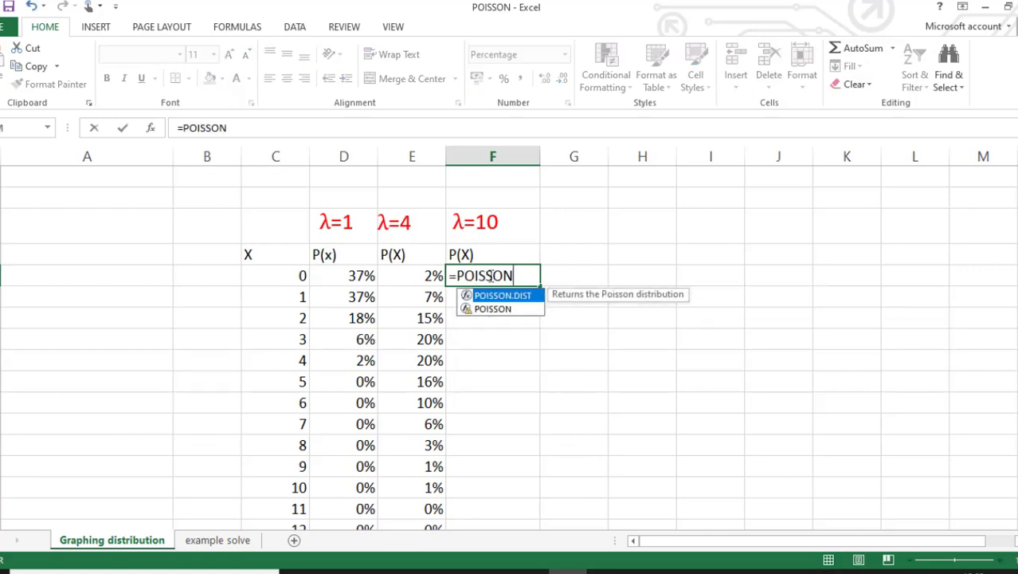
key(Return)
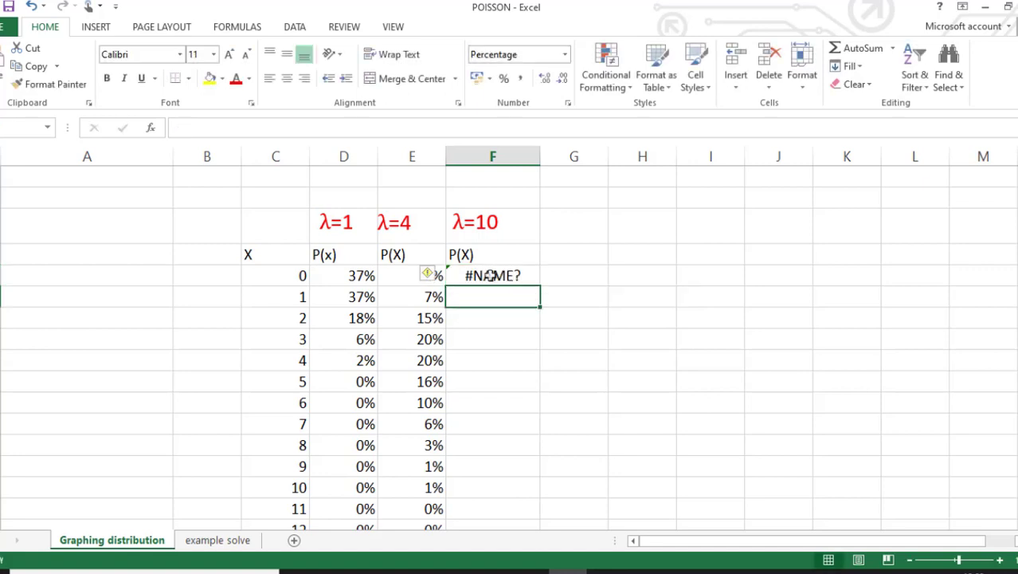
click(489, 276)
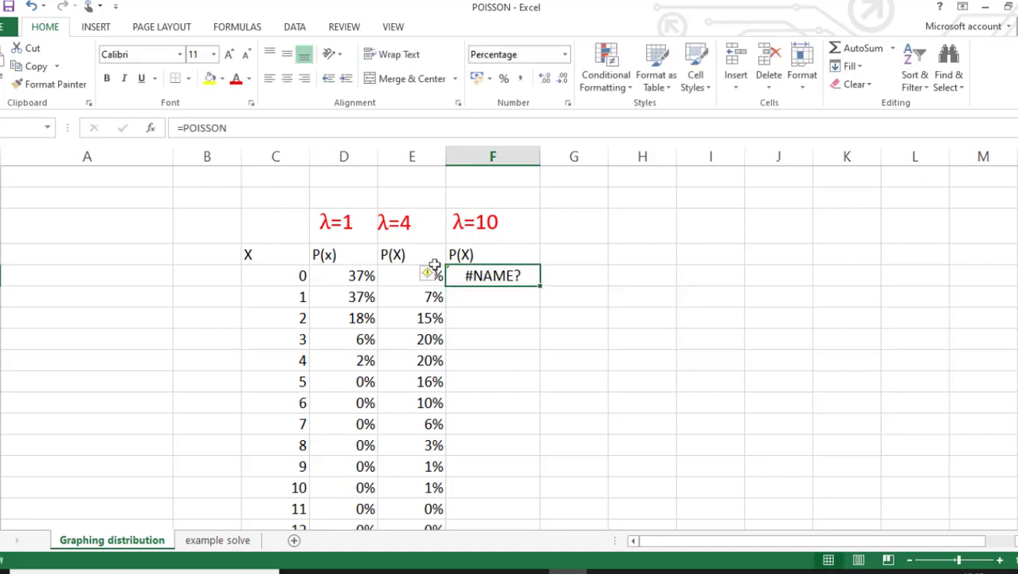
key(Delete)
Step: Enter =POISSON.DIST(C5,10,) in F5 for the probability of X=0 under λ=10
text(=)
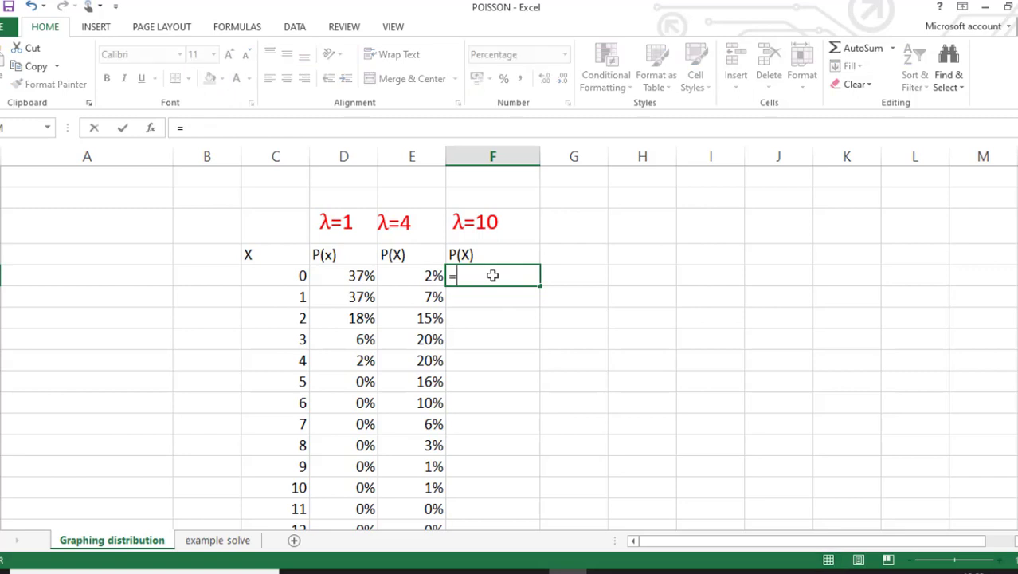
text(POIS)
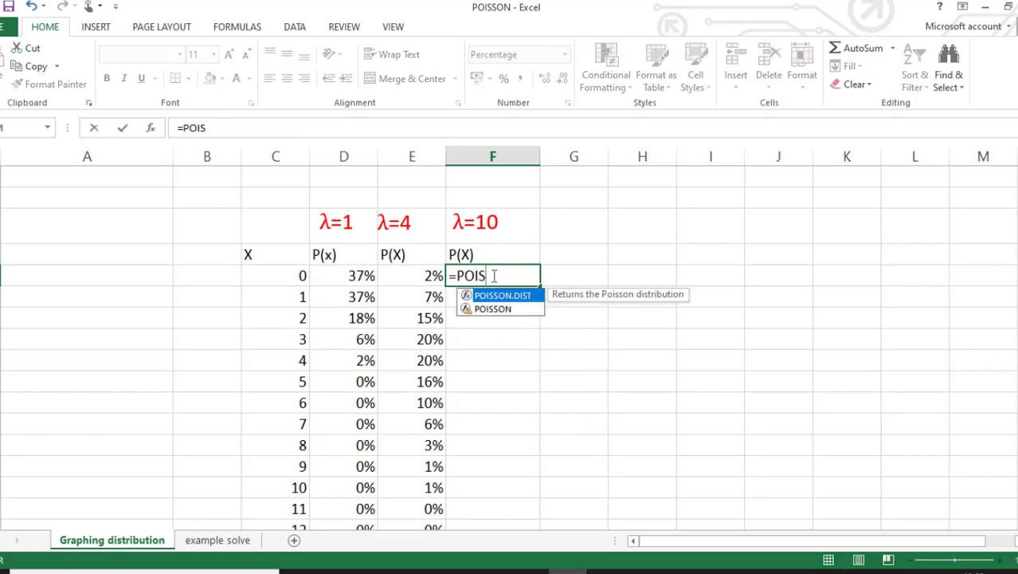
key(Tab)
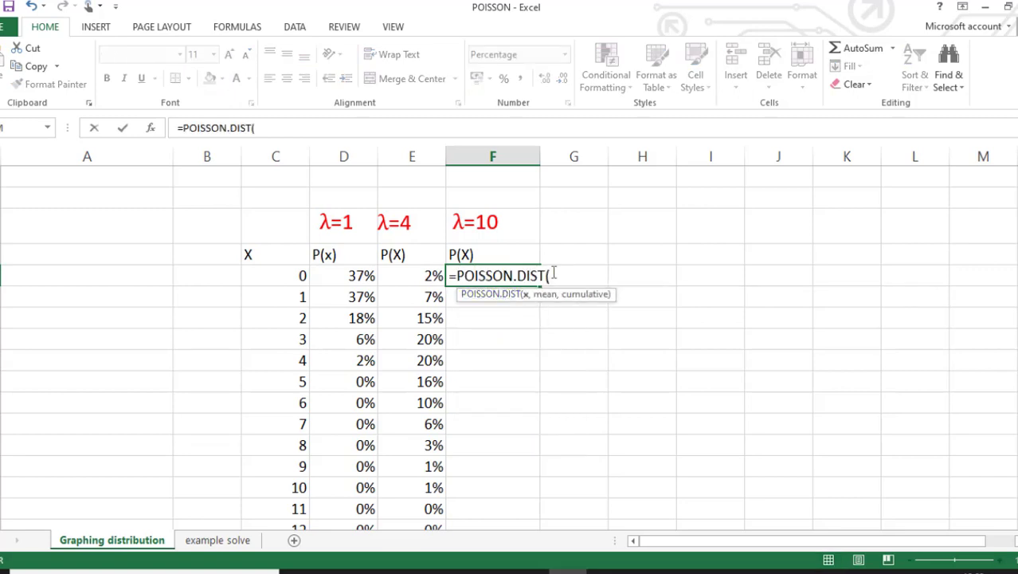
click(276, 276)
text(,)
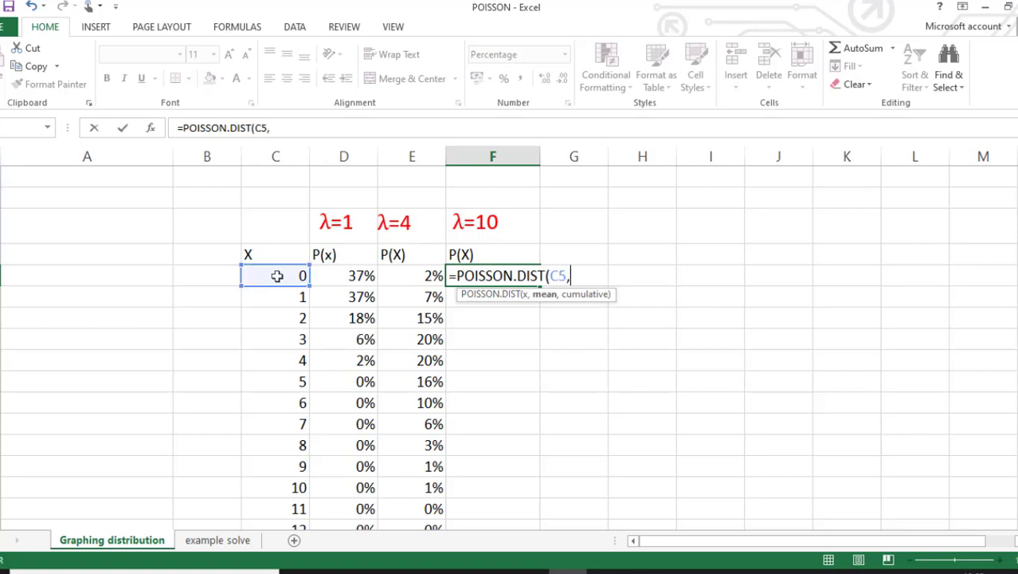
text(10,)
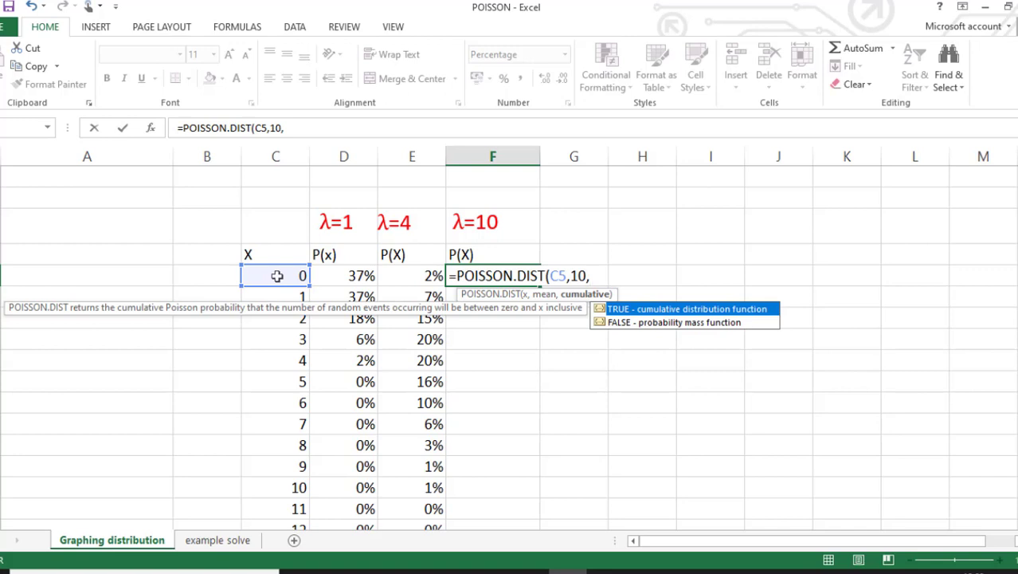
key(Down)
key(Return)
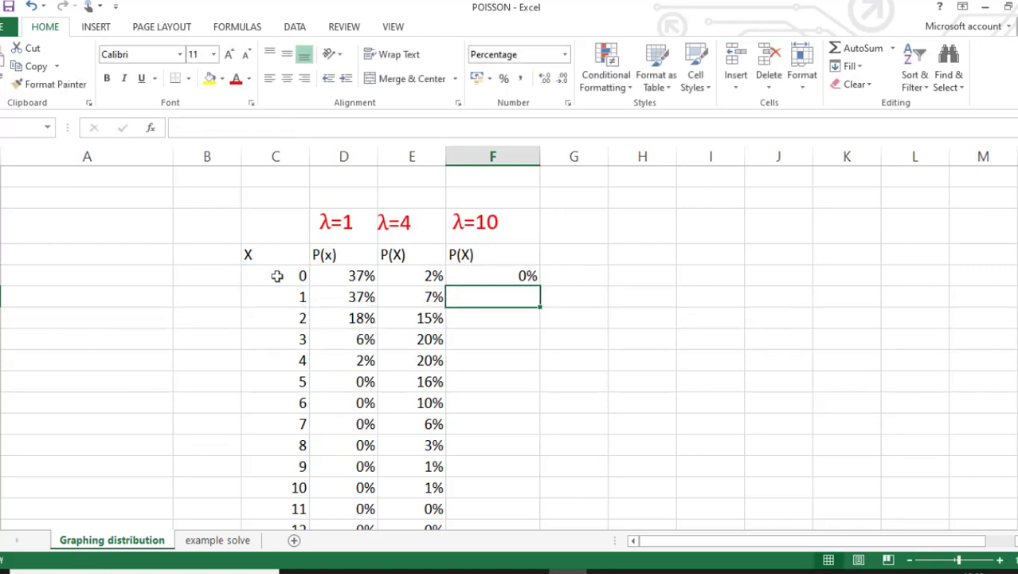
Step: Fill the F5 formula down the λ=10 column for all X values up to 20
click(513, 273)
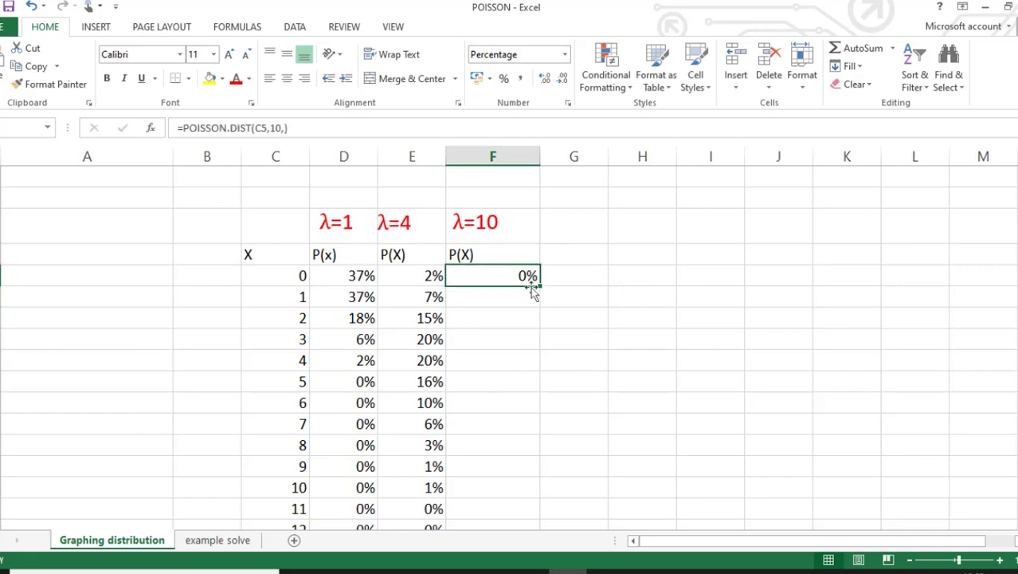
double_click(539, 285)
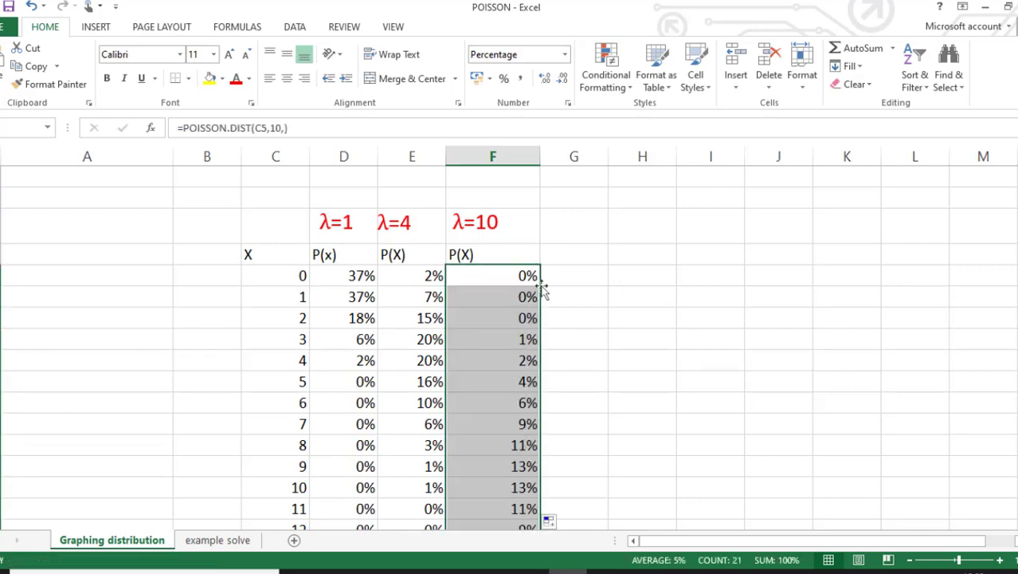
scroll(546, 301, down, 4)
scroll(604, 438, up, 2)
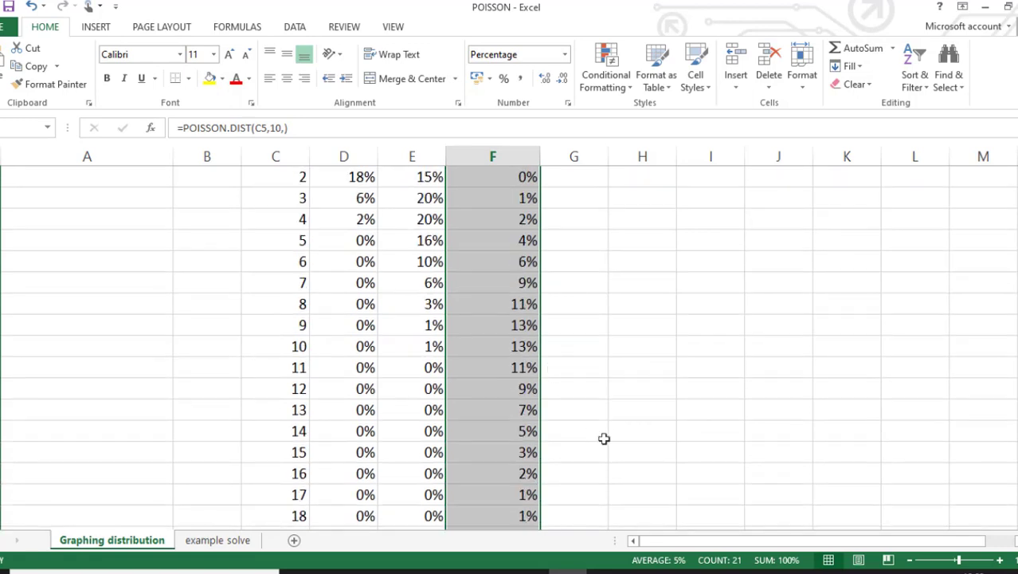
scroll(611, 439, up, 2)
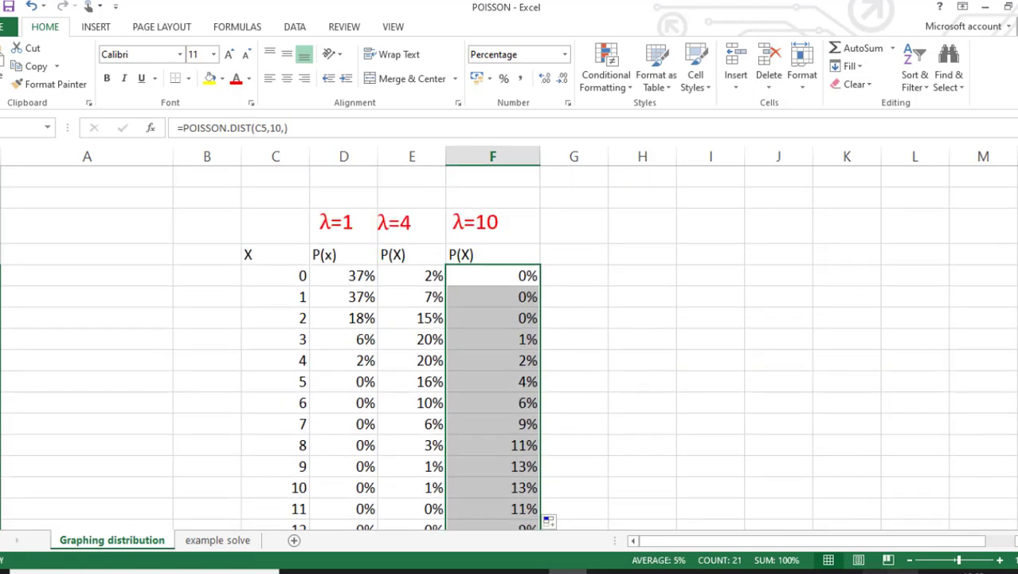
Step: Insert a markers-only scatter chart of the X values and λ=1 probabilities in C5:D25 and place it beside the table
drag(852, 546, 891, 557)
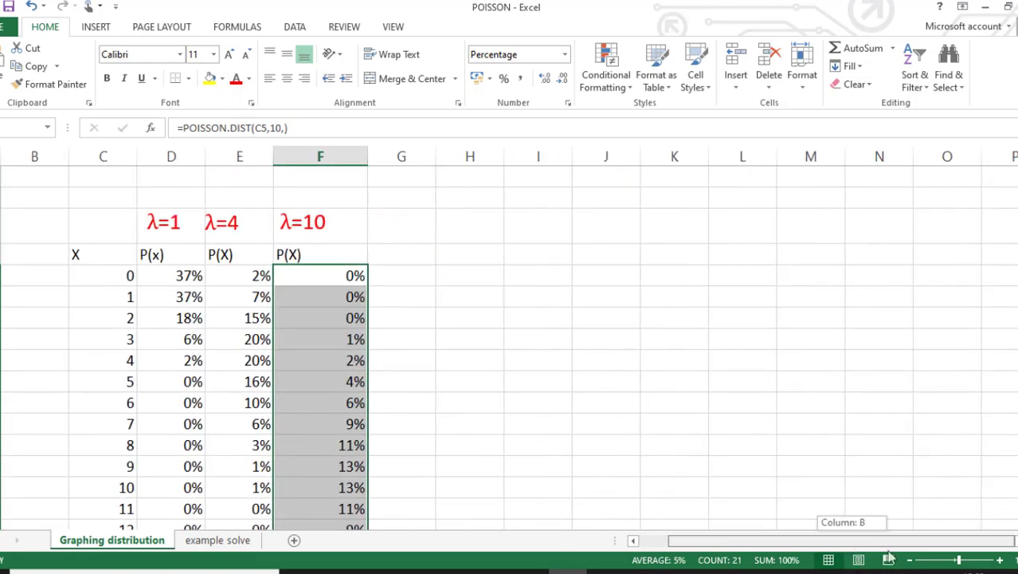
click(606, 466)
drag(118, 276, 159, 452)
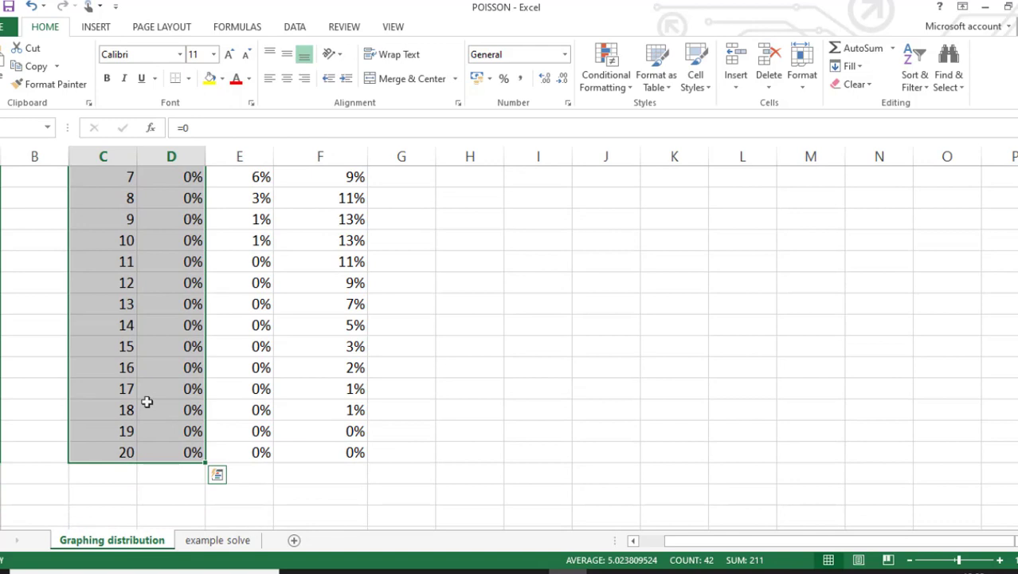
click(94, 28)
click(437, 83)
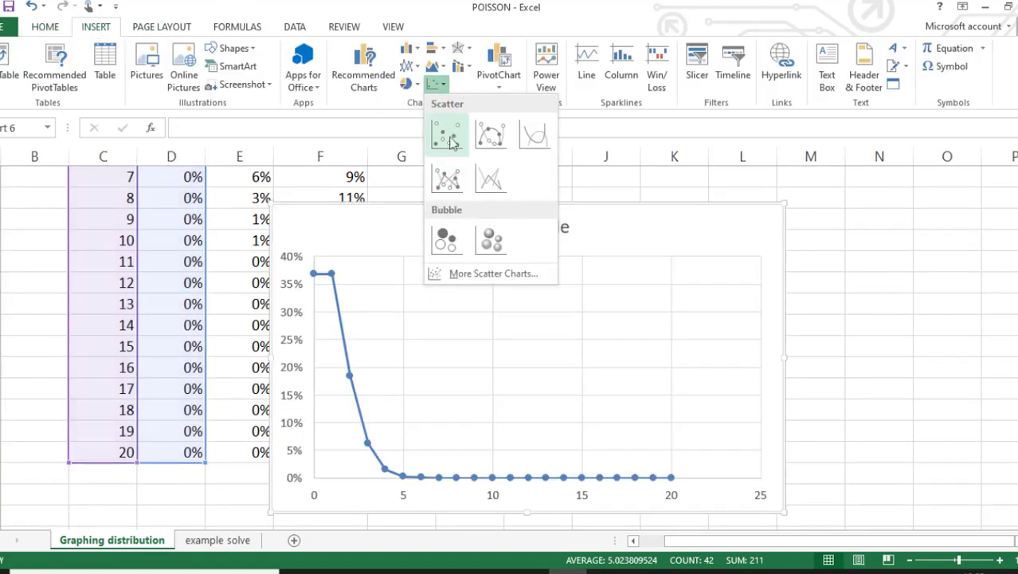
click(448, 135)
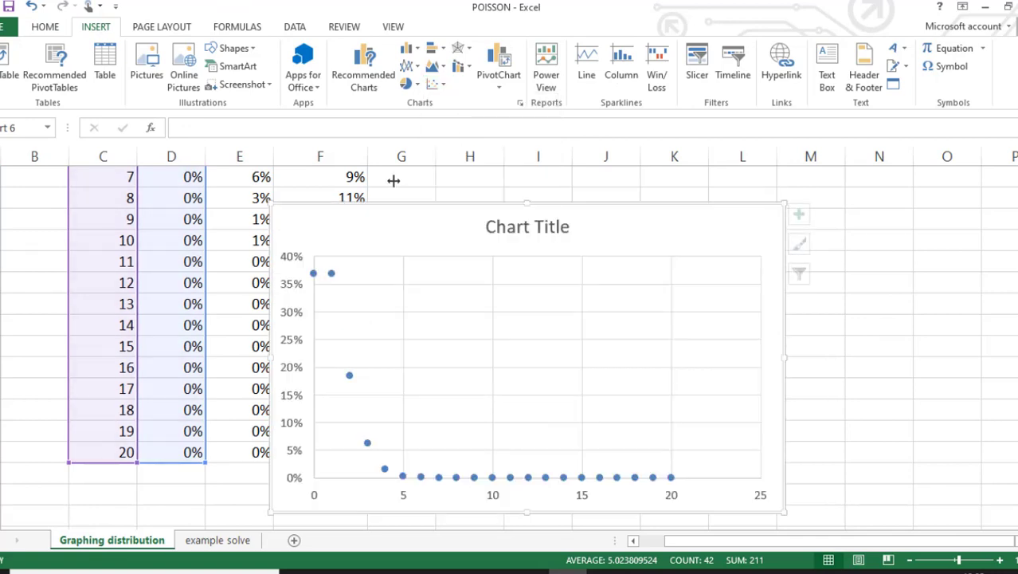
mouse_move(365, 226)
mouse_down()
mouse_move(584, 212)
mouse_move(494, 200)
mouse_up()
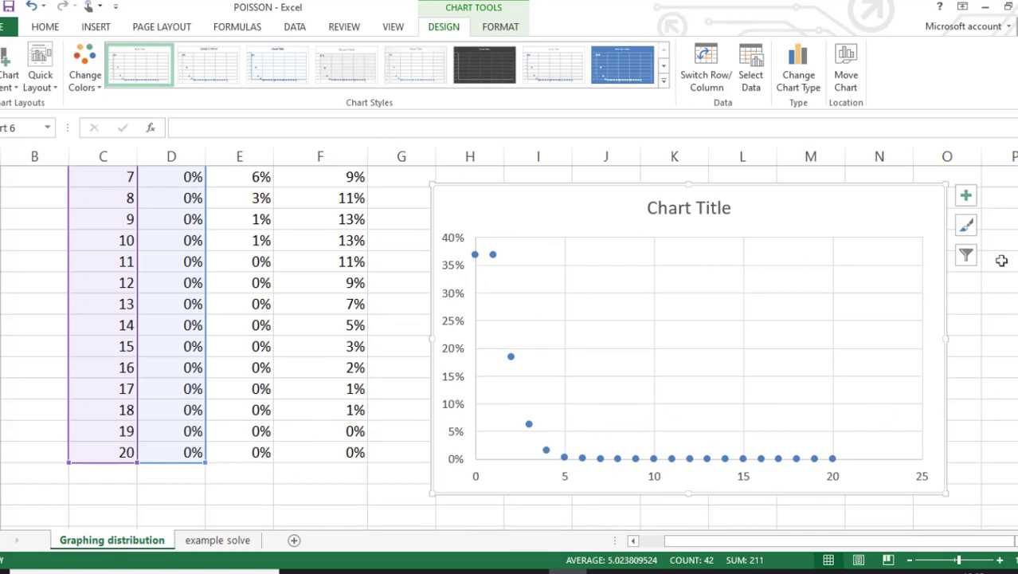
Step: Format the λ=1 data series in the scatter chart with a solid line connecting its markers
click(966, 196)
click(966, 196)
click(727, 460)
right_click(727, 459)
key(Escape)
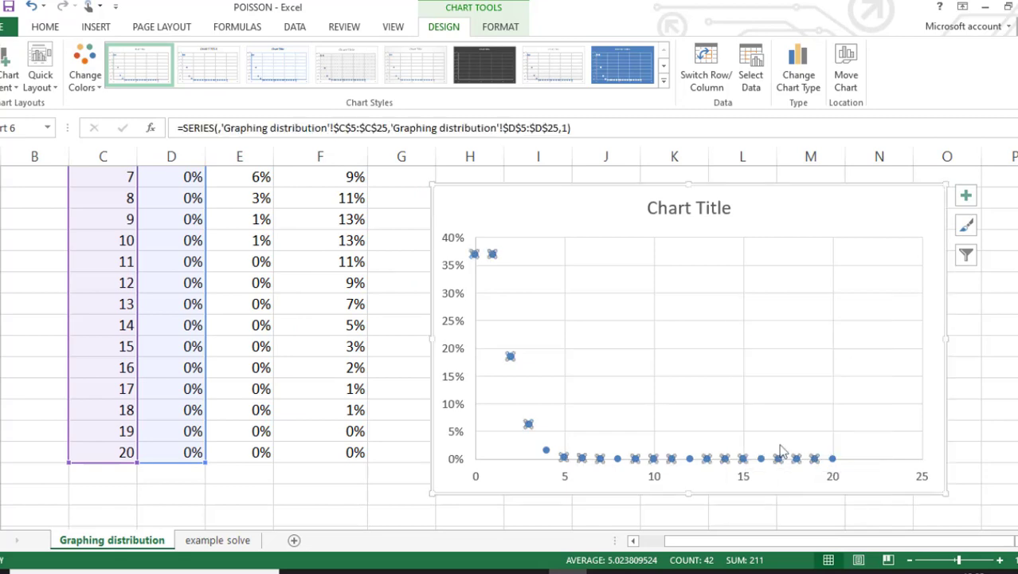
double_click(781, 451)
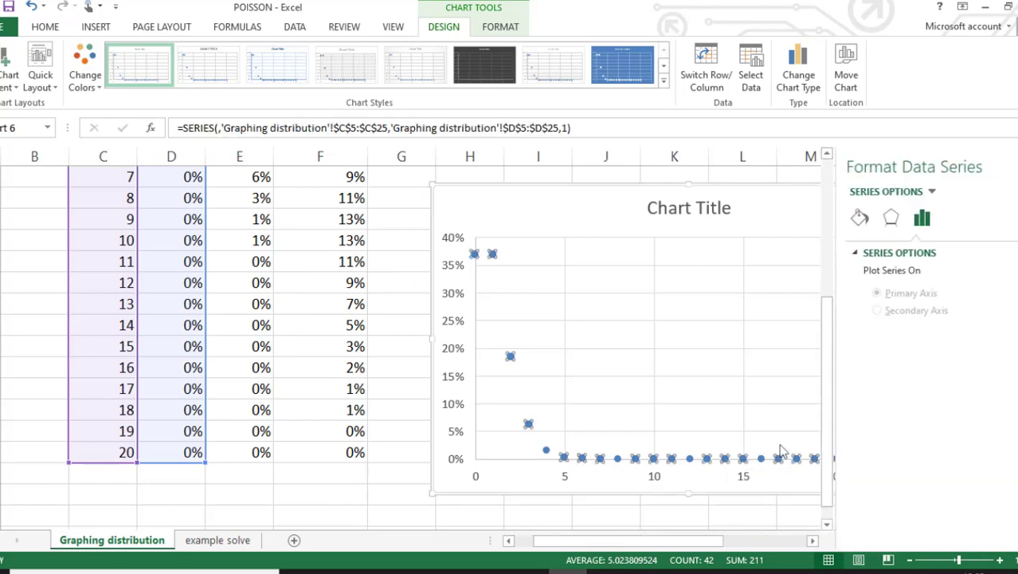
click(845, 216)
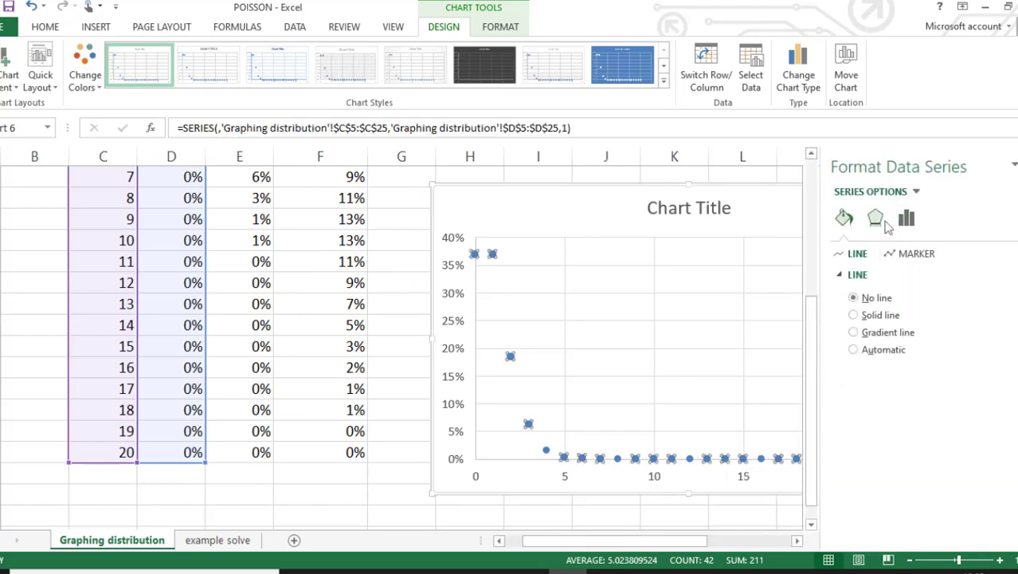
click(854, 315)
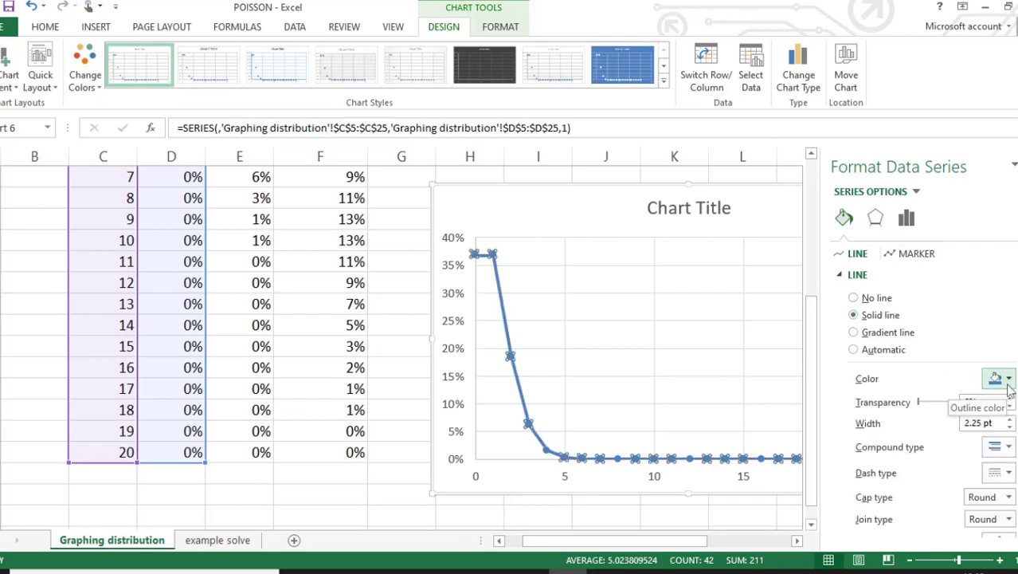
click(32, 331)
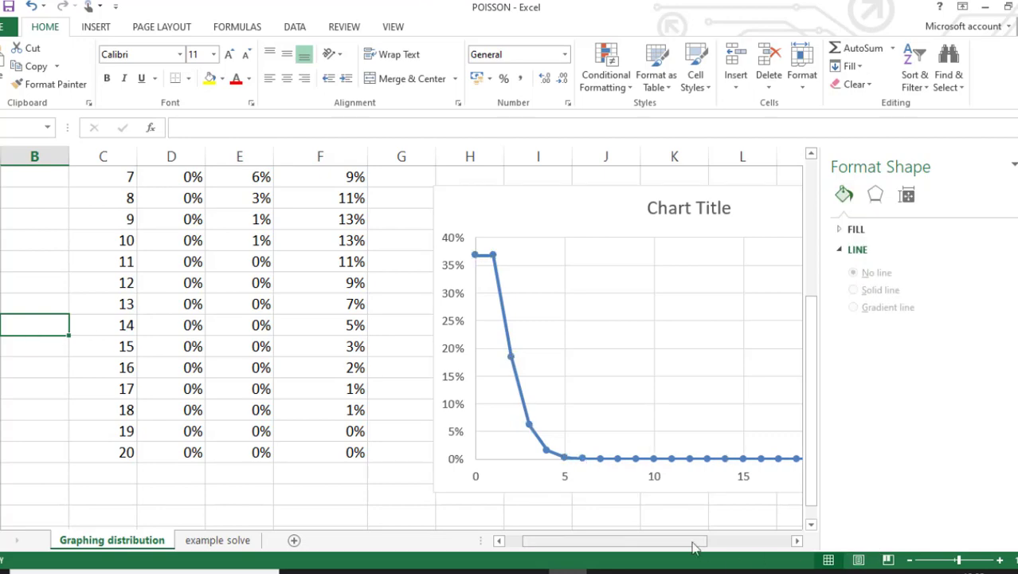
drag(694, 543, 725, 550)
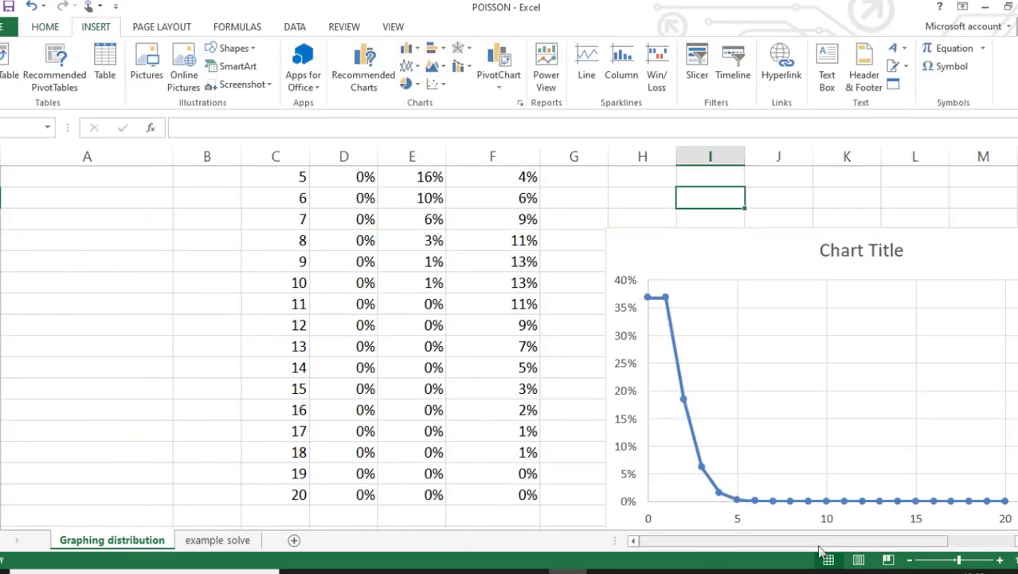
drag(829, 541, 871, 541)
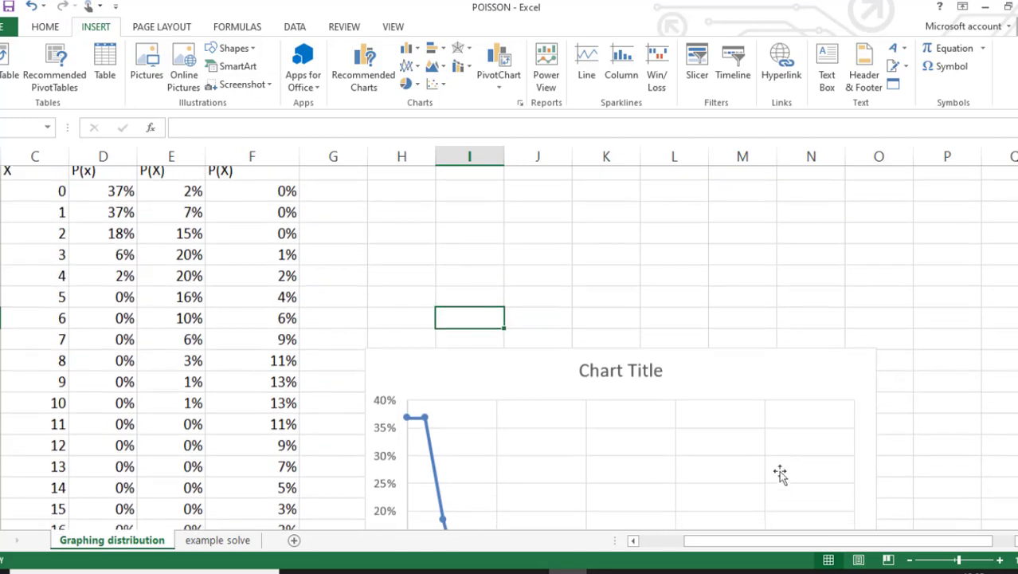
scroll(779, 474, up, 3)
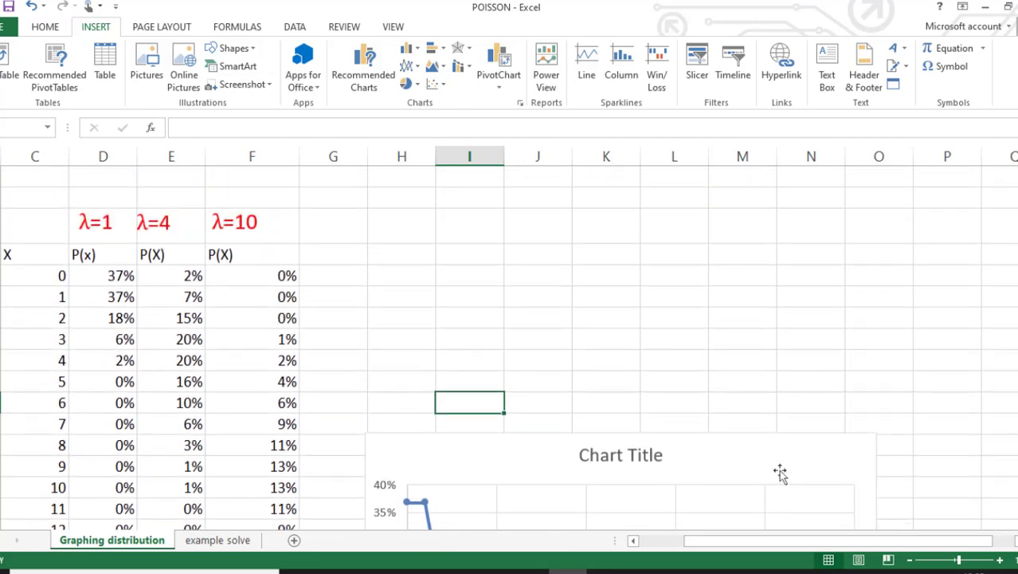
scroll(780, 473, down, 3)
click(435, 247)
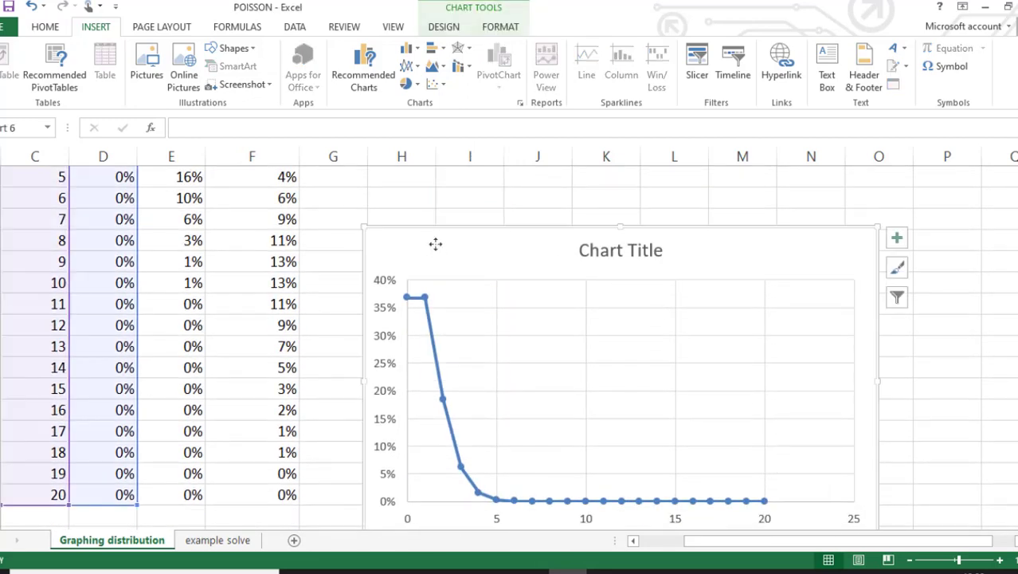
click(620, 251)
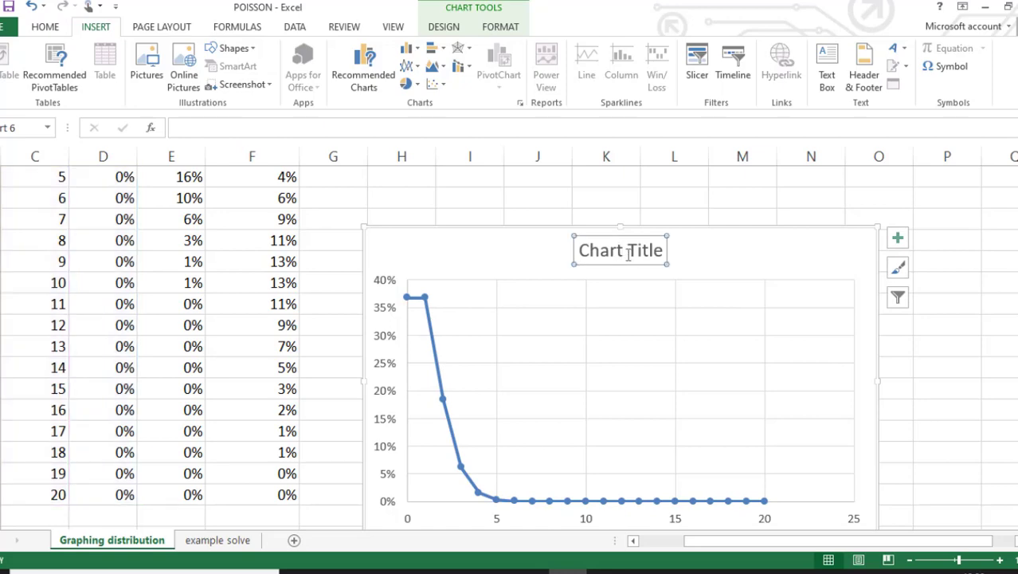
scroll(581, 336, down, 2)
click(925, 306)
scroll(896, 308, up, 2)
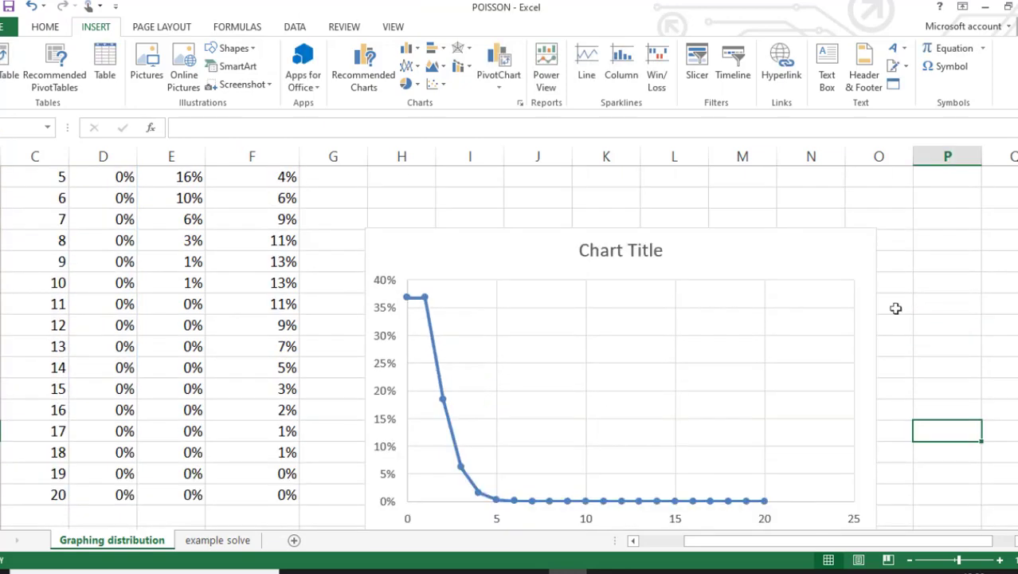
Step: Add a second data series to the chart, named MEAN =4, with C5:C25 as its X values
right_click(710, 359)
click(759, 452)
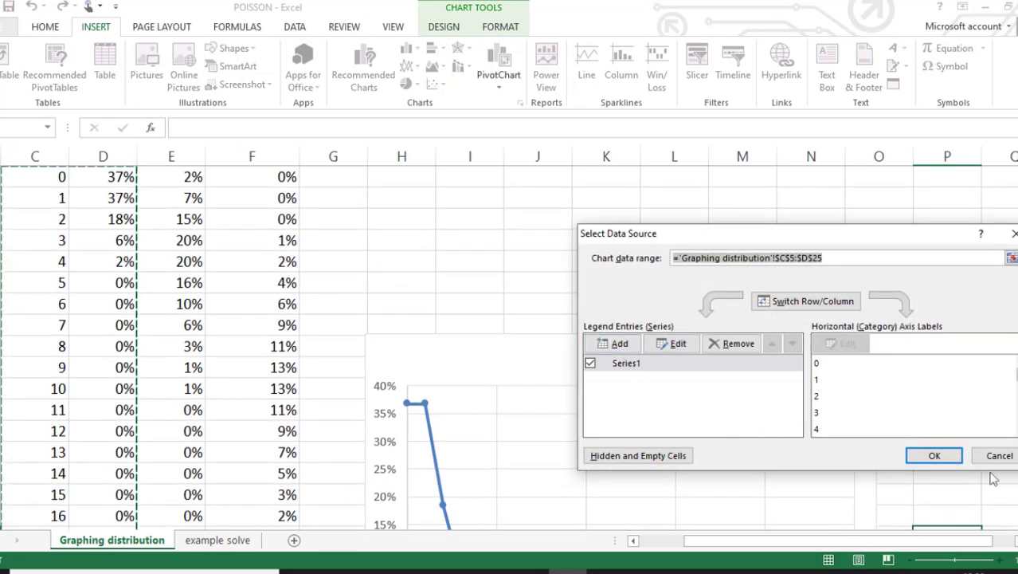
click(621, 345)
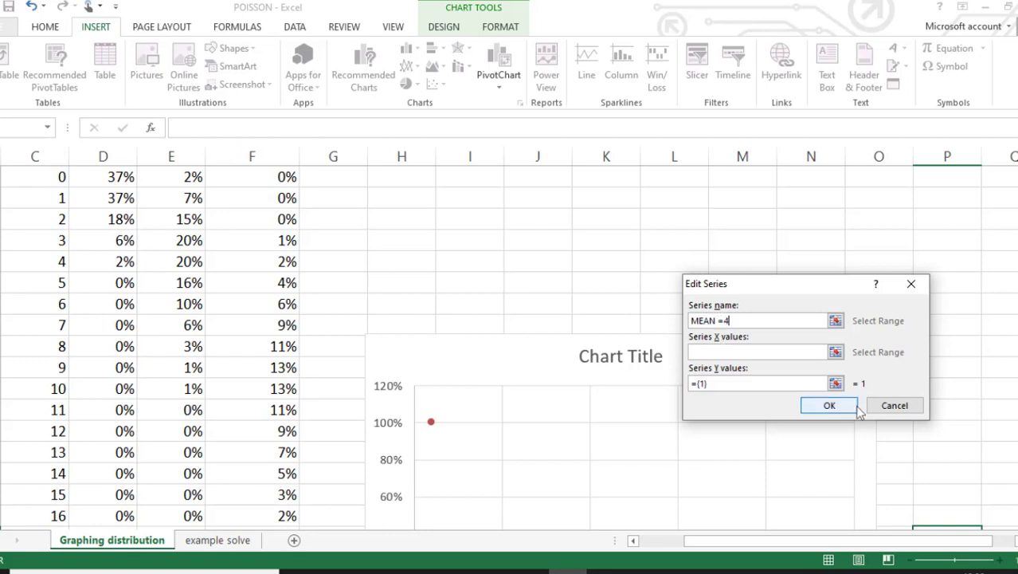
click(741, 352)
drag(845, 541, 711, 542)
scroll(331, 288, up, 1)
drag(288, 255, 257, 487)
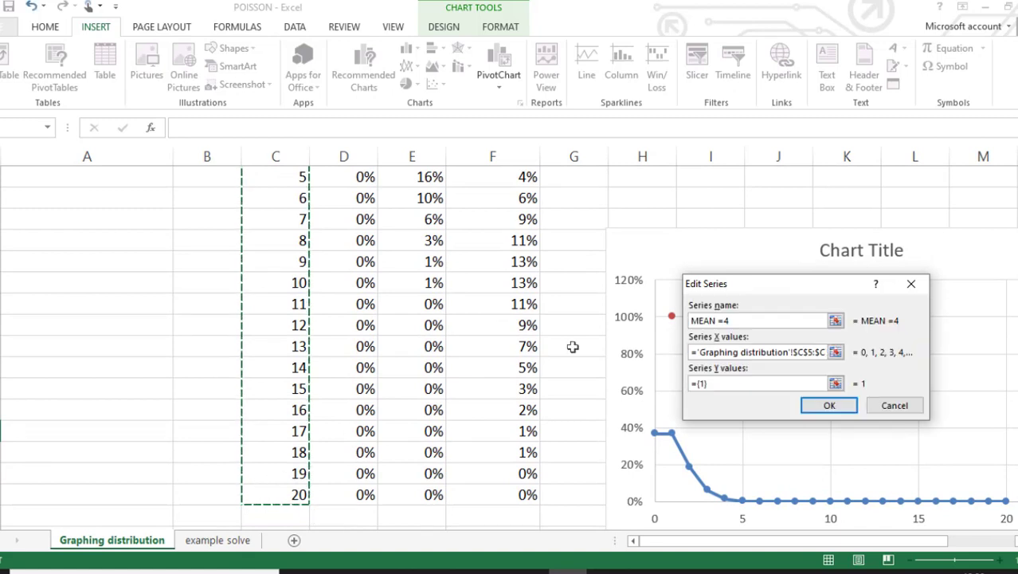
Step: Replace the MEAN =4 series' default Y values with the λ=4 probabilities in E5:E25
click(729, 384)
key(BackSpace)
key(BackSpace)
key(BackSpace)
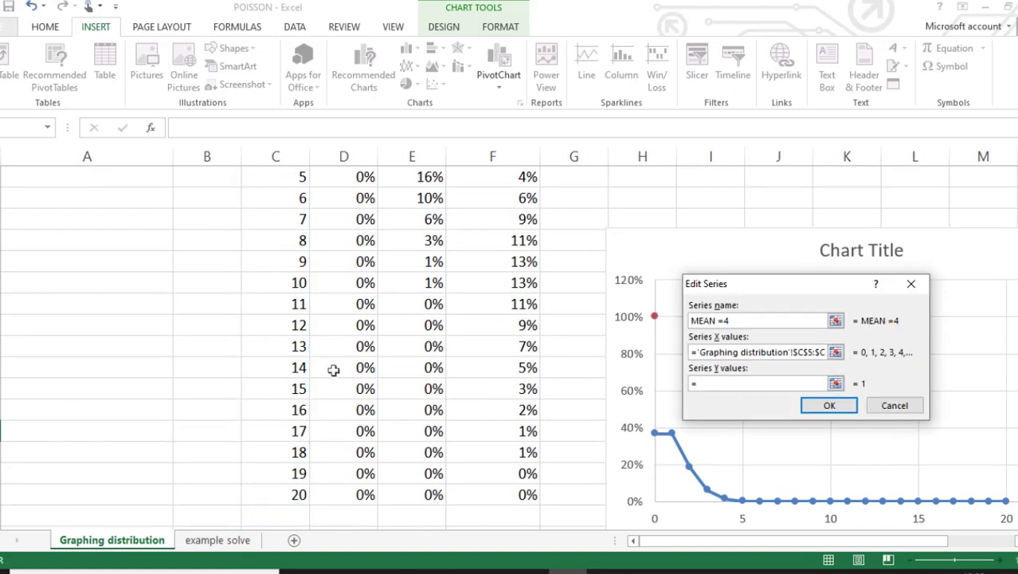
scroll(334, 366, up, 3)
drag(435, 276, 411, 477)
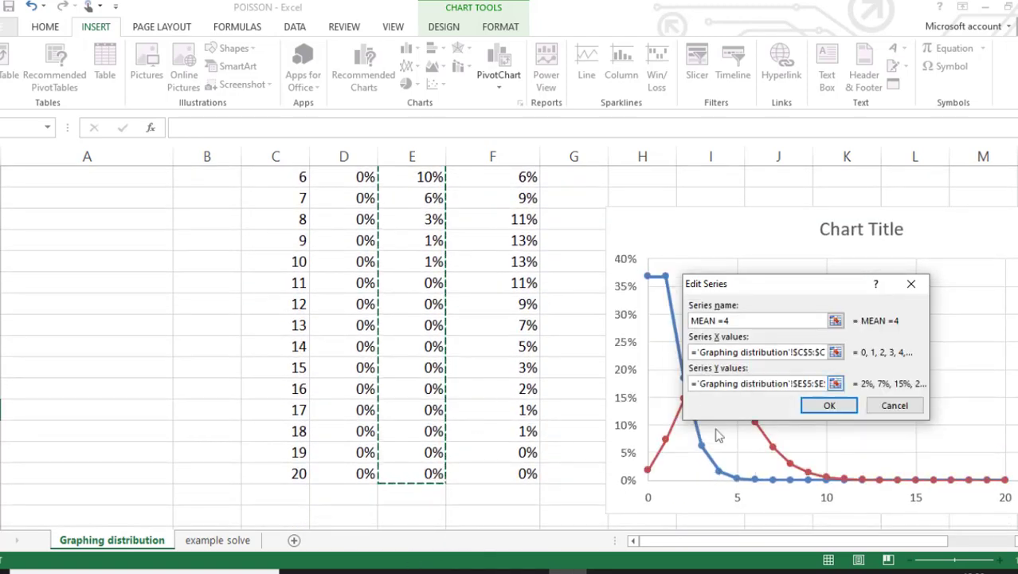
Step: Rename the chart's first data series to MEAN=1 and apply the data source changes
click(827, 406)
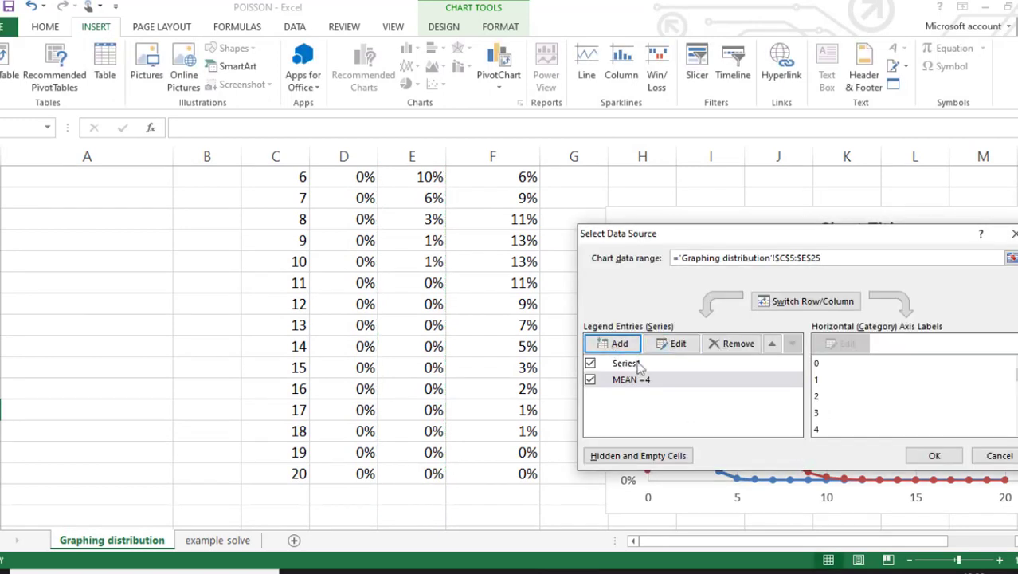
click(637, 364)
click(674, 343)
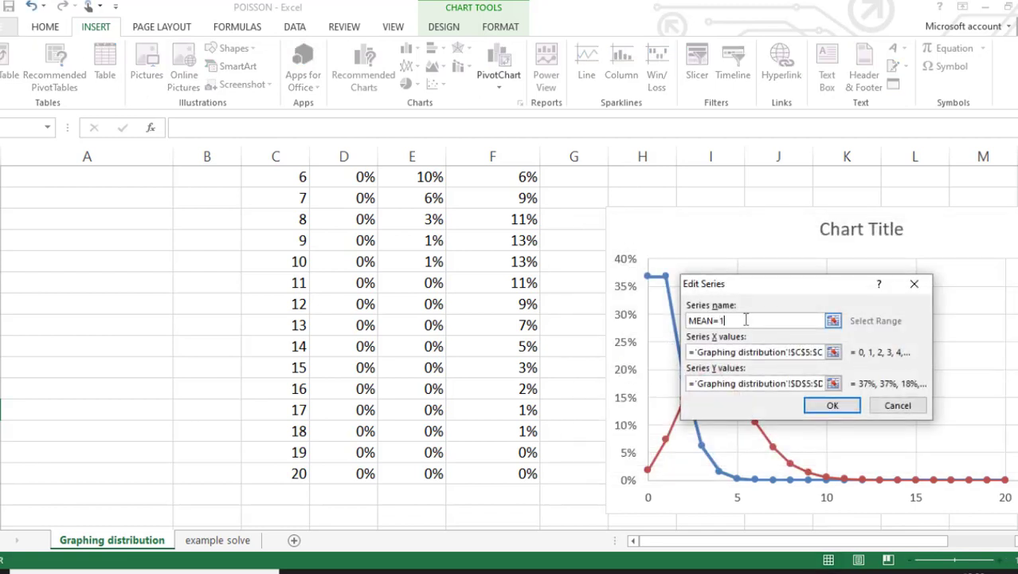
click(833, 405)
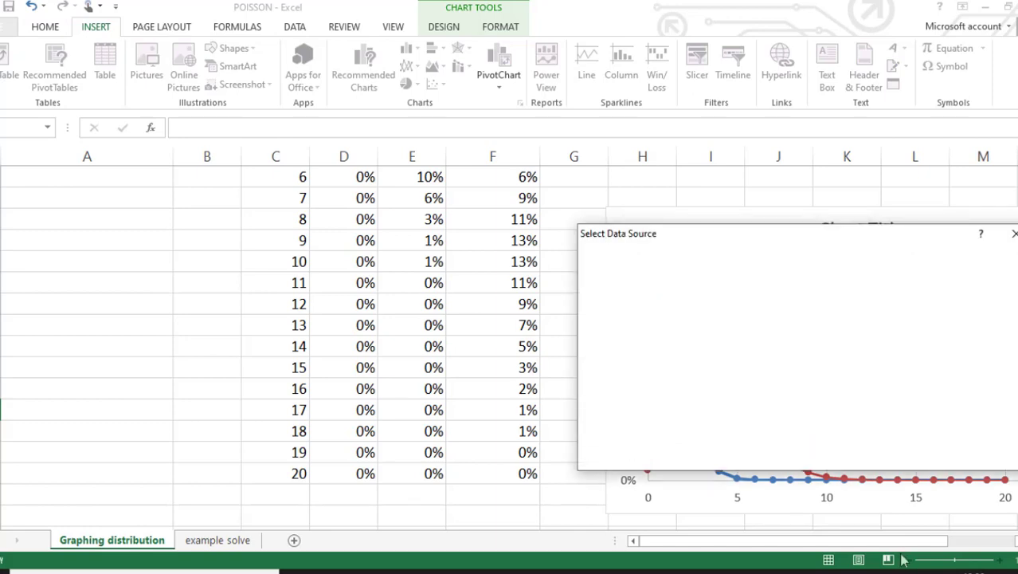
click(935, 456)
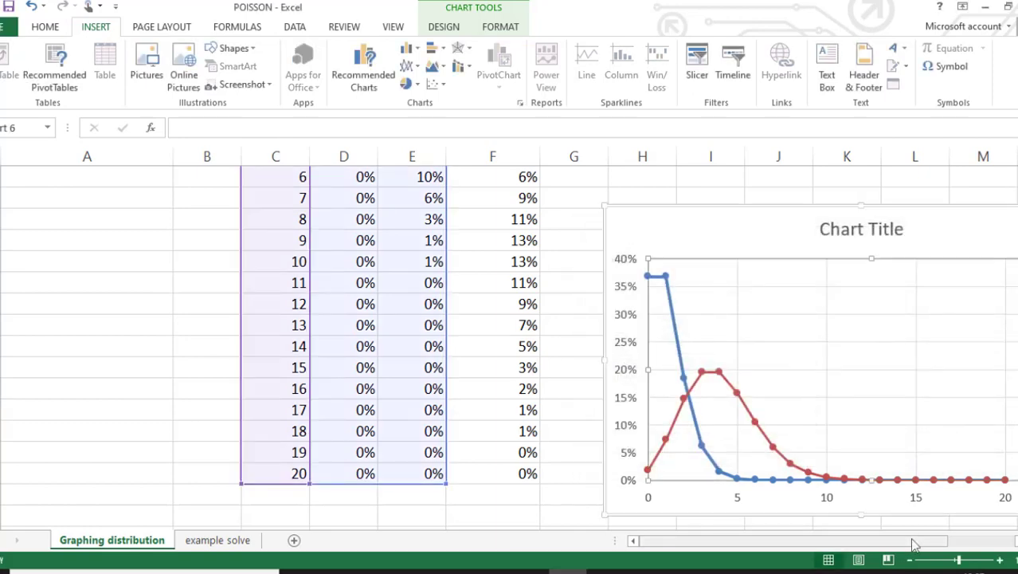
click(966, 216)
click(26, 332)
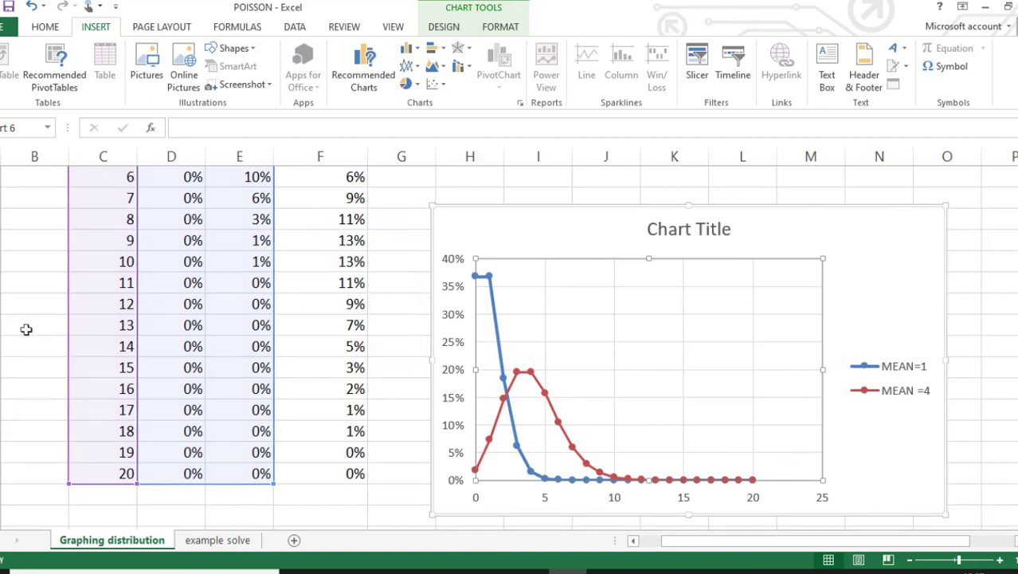
click(30, 7)
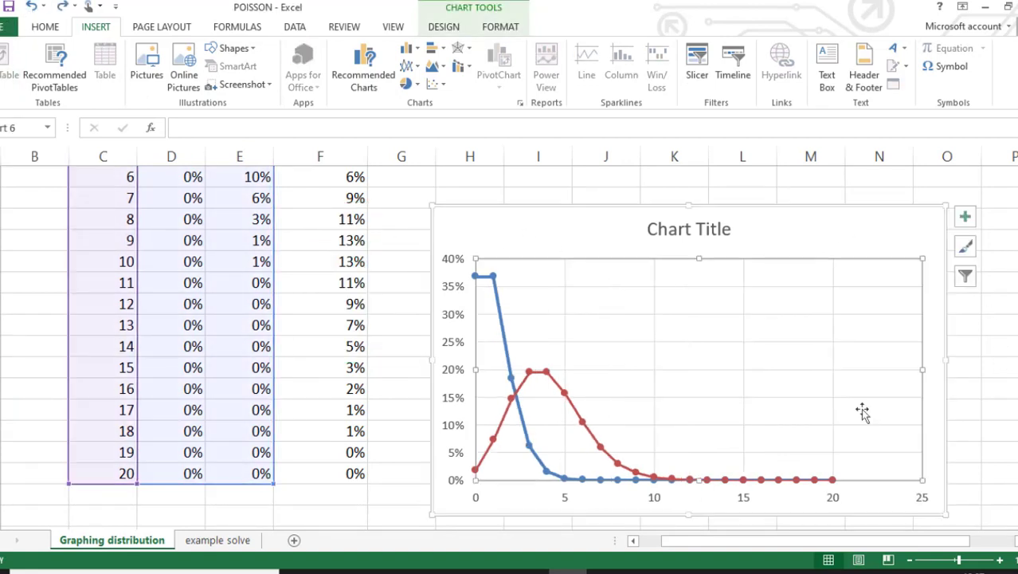
Step: Add a legend to the scatter chart to identify the MEAN=1 and MEAN =4 series
click(965, 219)
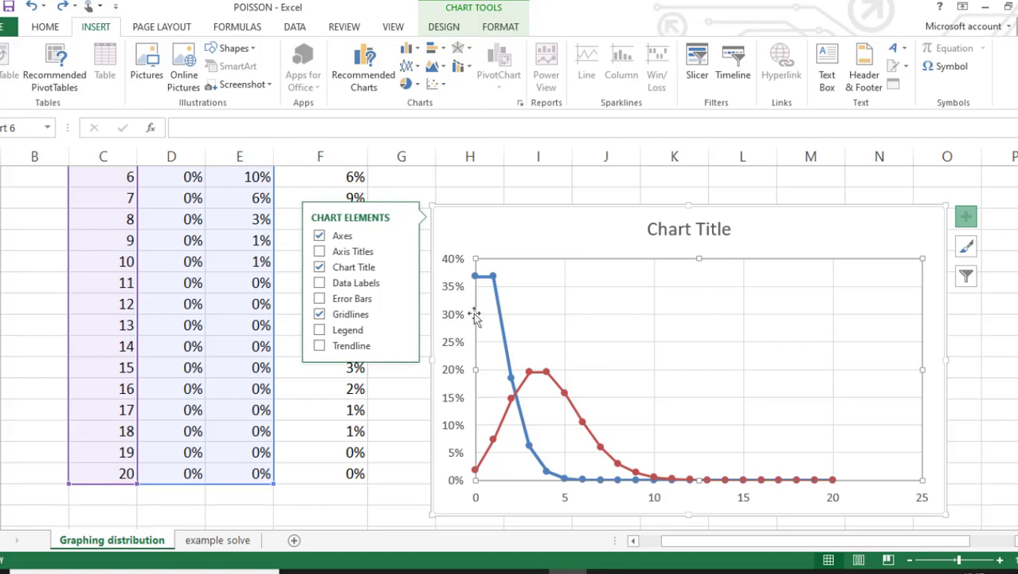
click(320, 330)
click(319, 330)
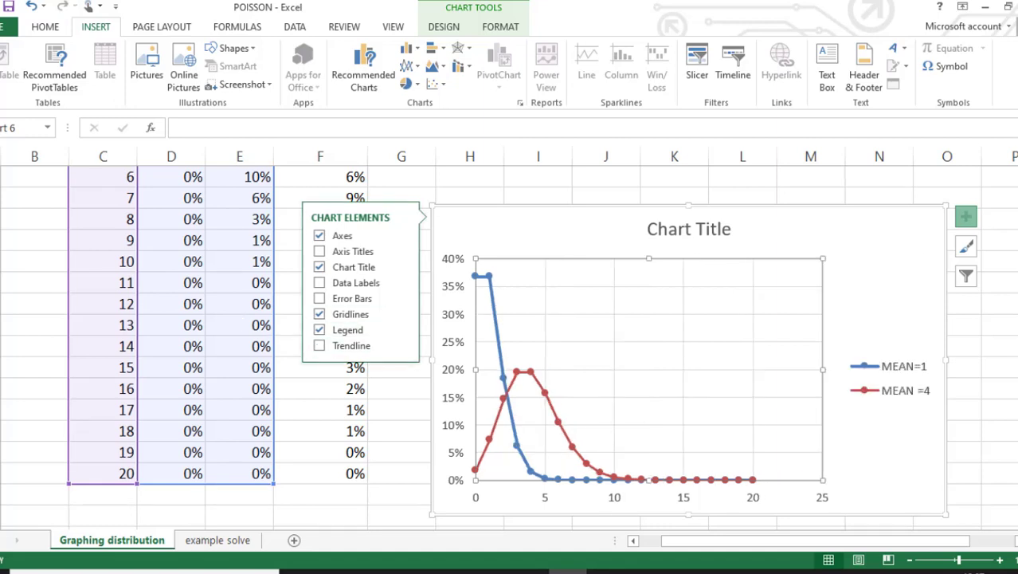
click(997, 364)
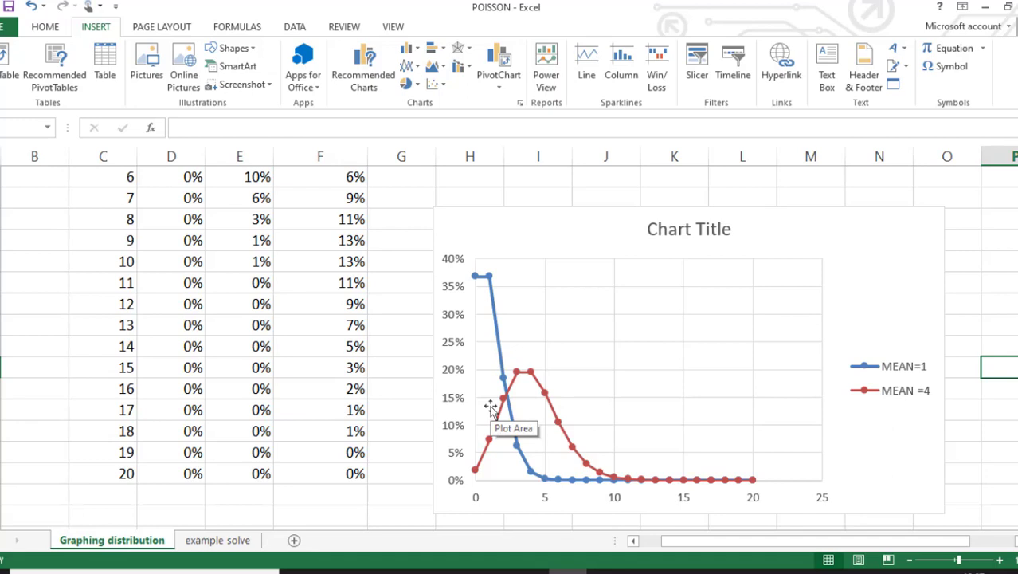
Step: Add a third data series to the chart, named MEAN=10, with C5:C25 as its X values
right_click(629, 325)
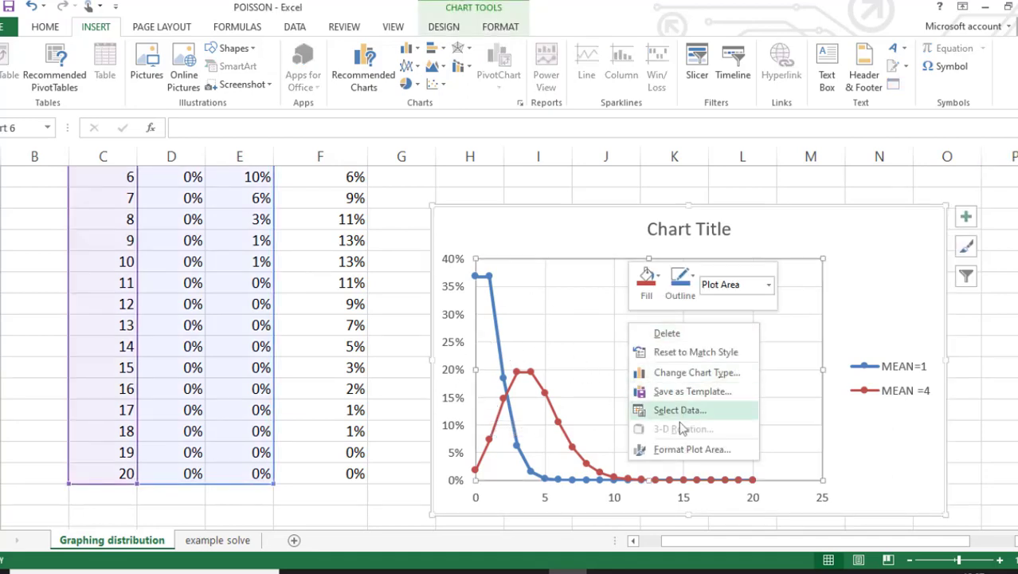
click(678, 410)
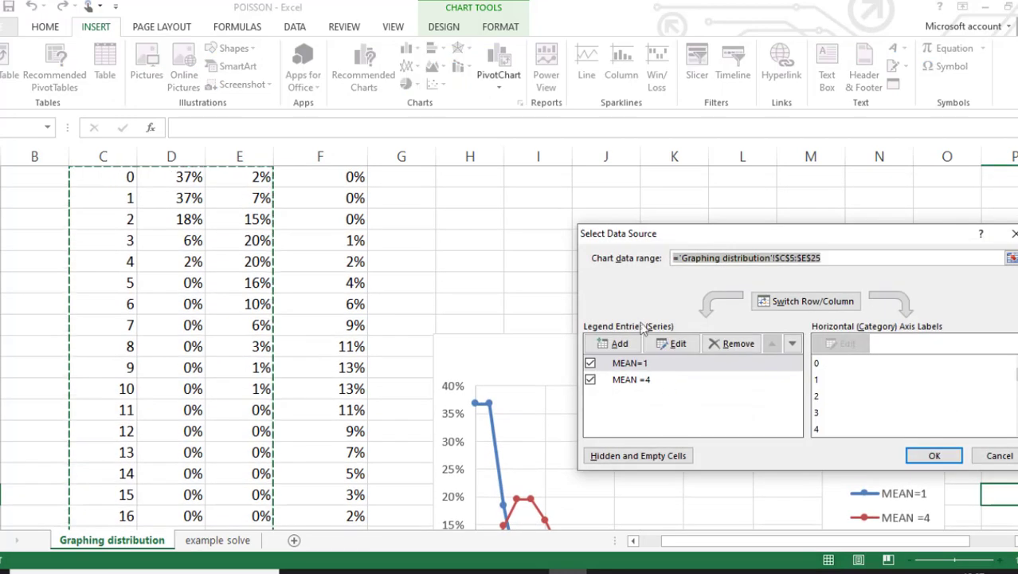
click(620, 344)
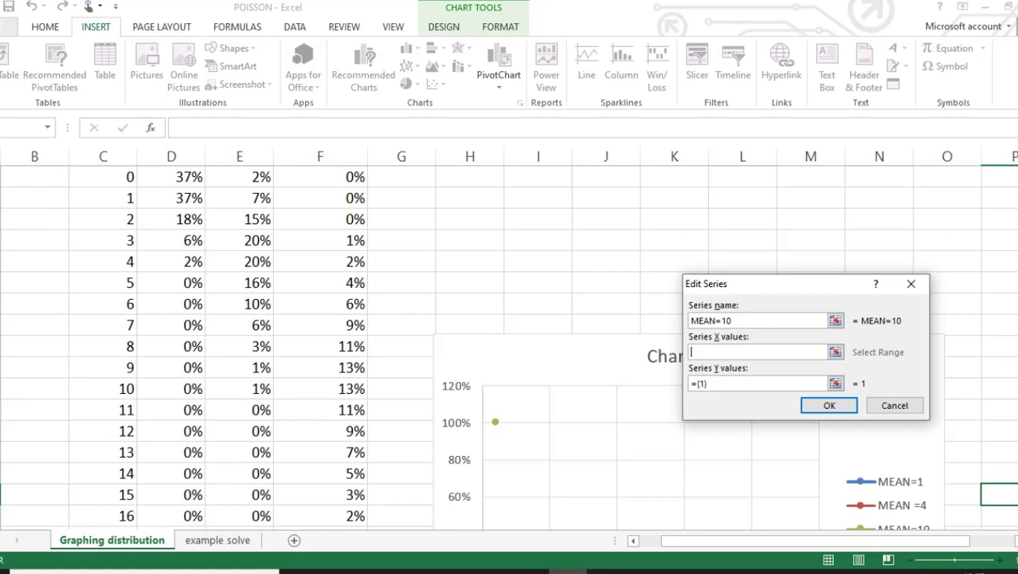
scroll(128, 239, up, 2)
drag(125, 275, 104, 451)
Step: Replace the MEAN=10 series' default Y values with the λ=10 probabilities in F5:F25 and apply the changes
click(732, 386)
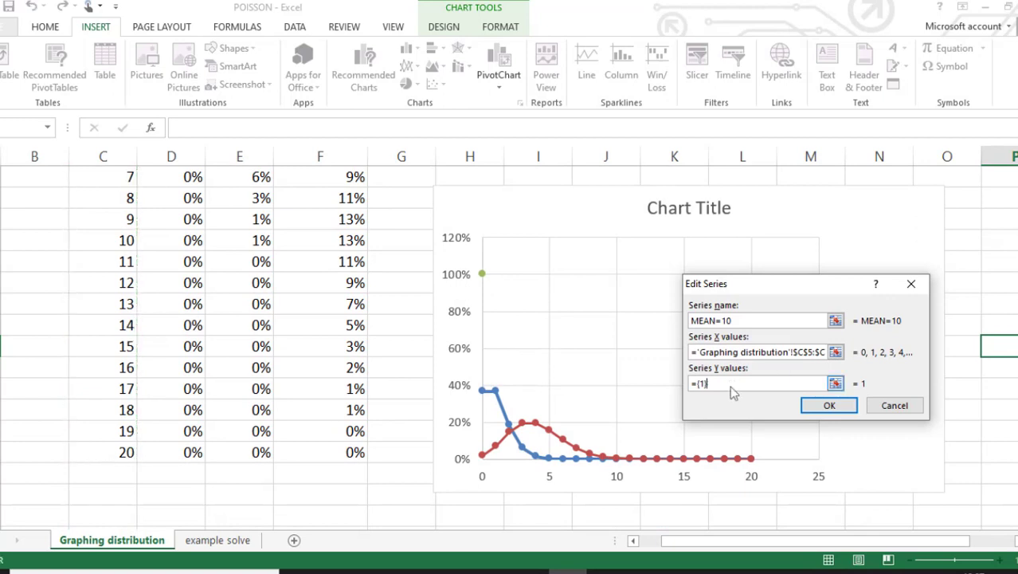
scroll(105, 399, up, 4)
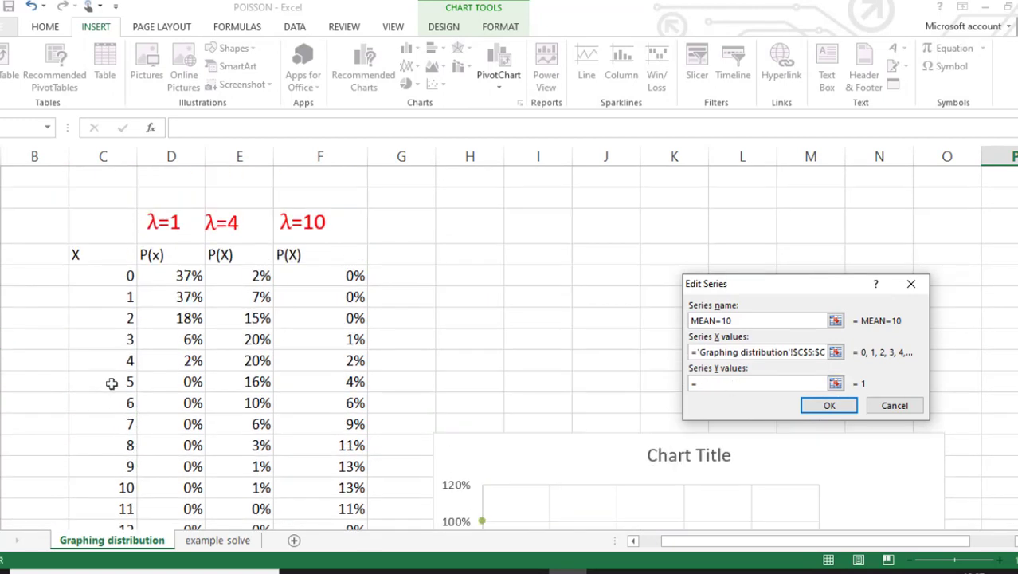
drag(319, 278, 376, 512)
click(835, 468)
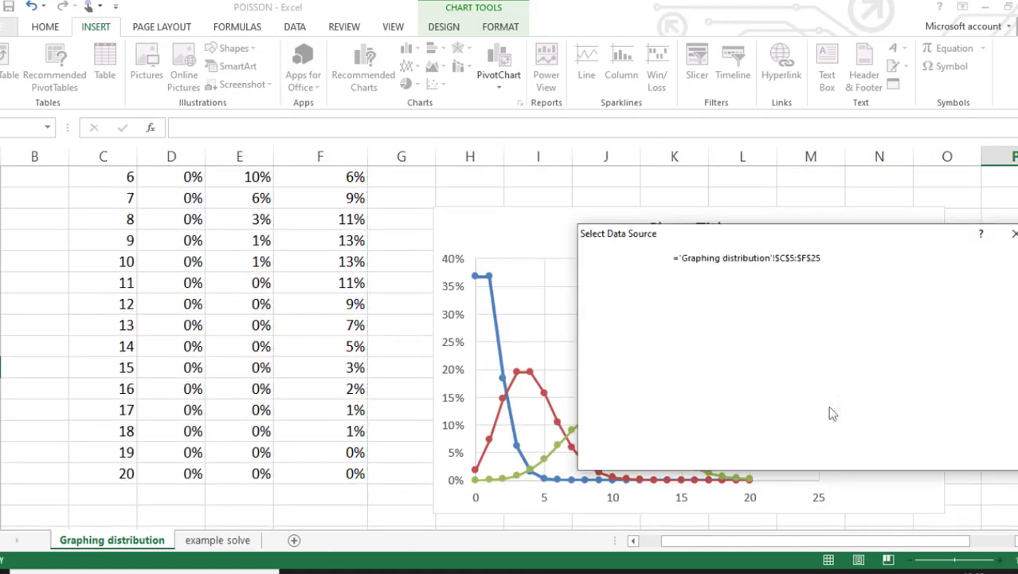
click(911, 455)
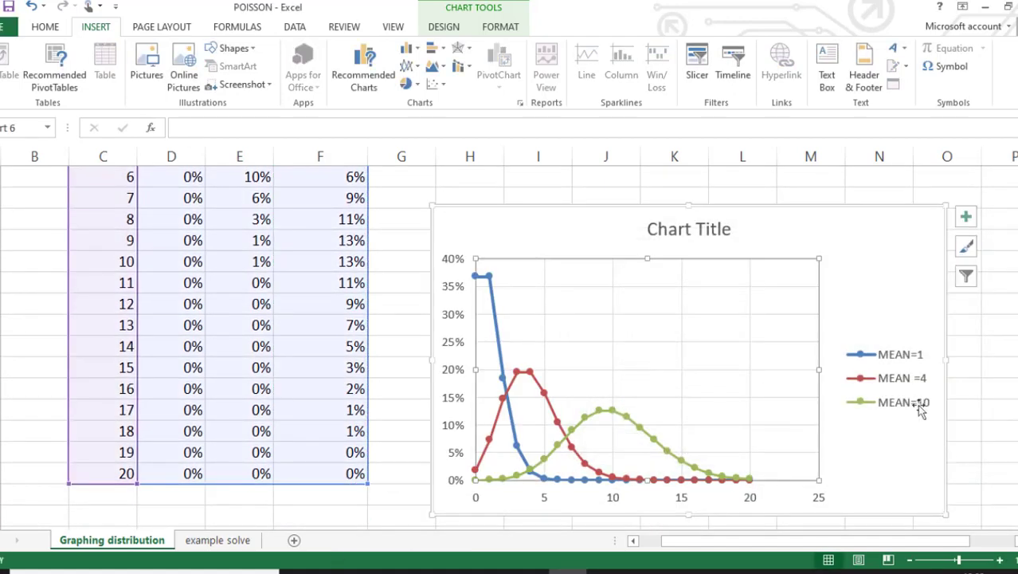
Step: Change the chart's title to "Poisson distribution"
click(701, 231)
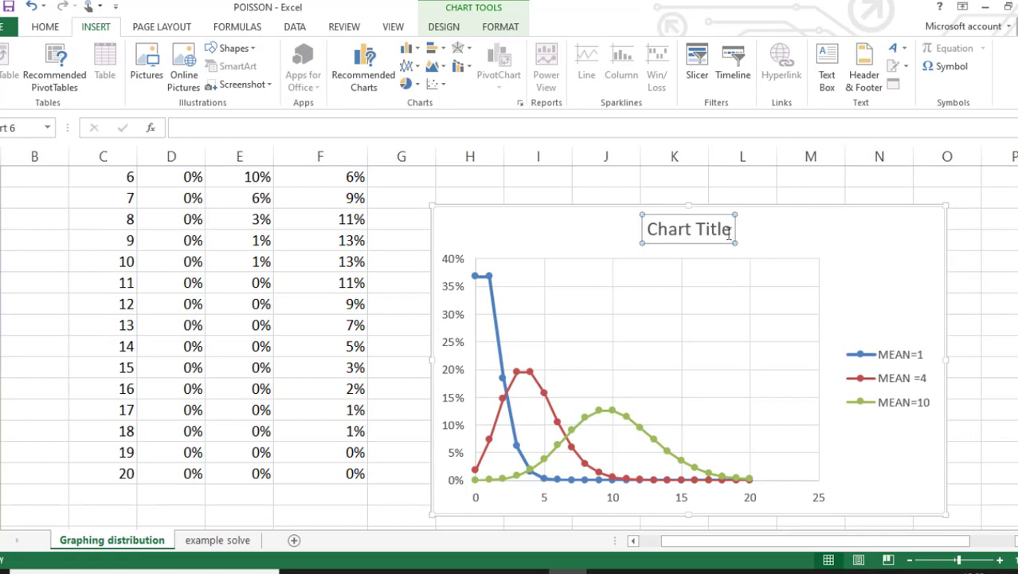
drag(732, 233, 625, 241)
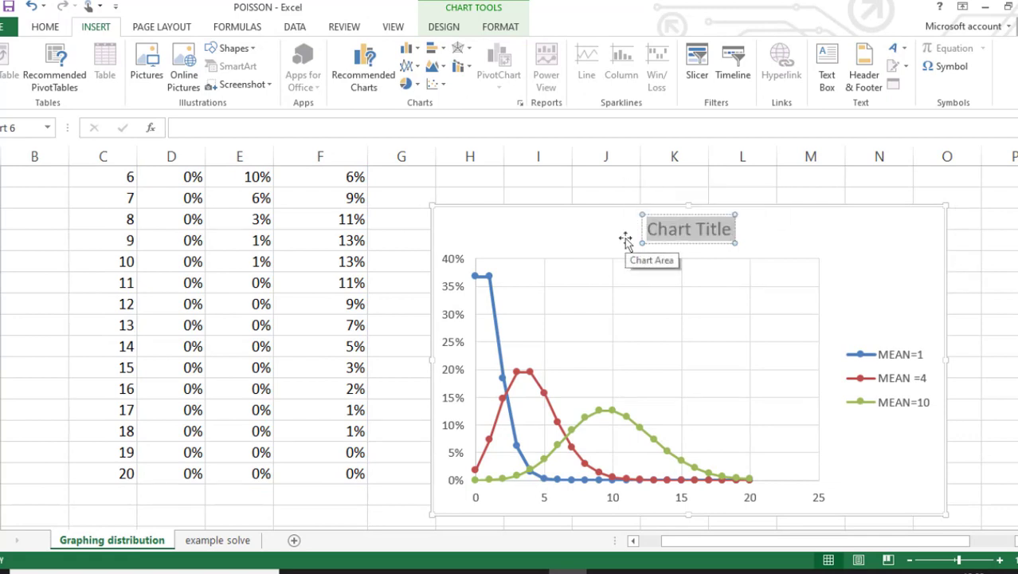
text(Poiss)
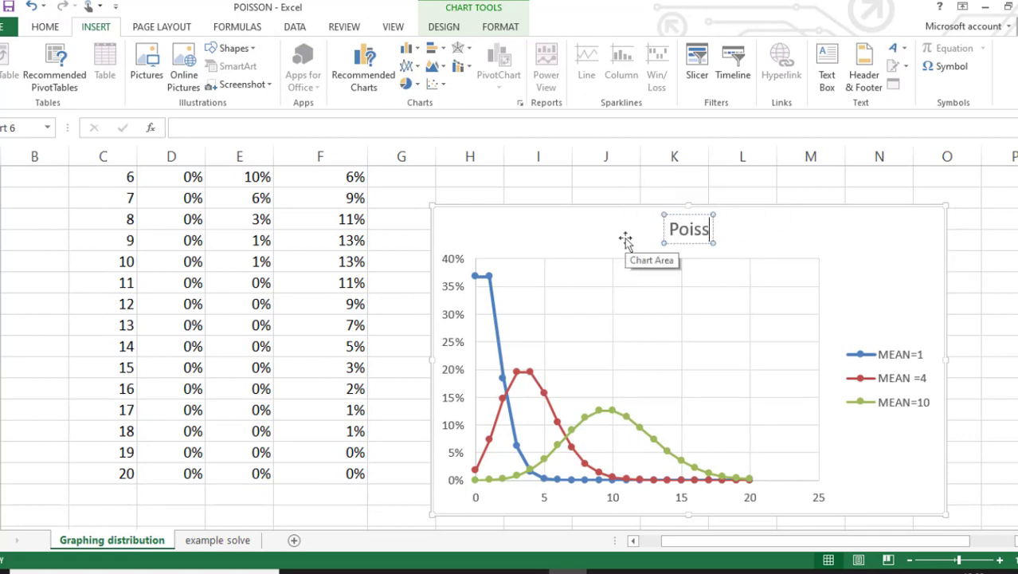
text(on distri)
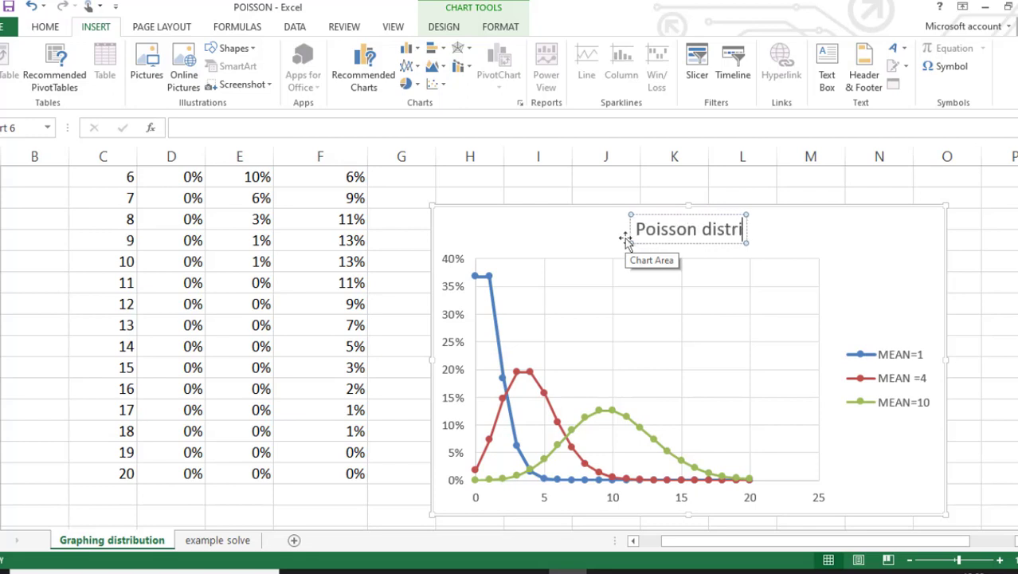
text(bution)
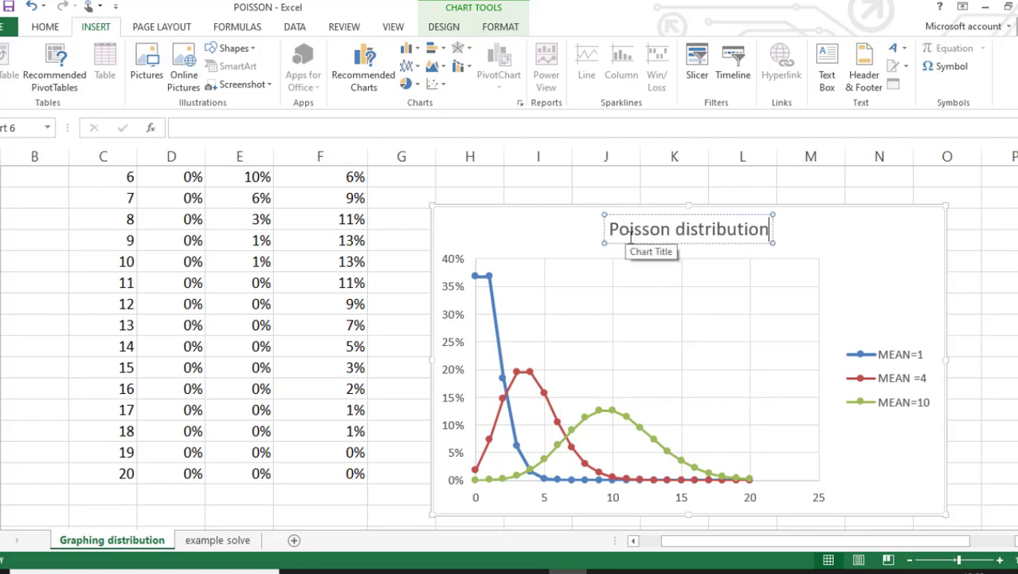
click(999, 227)
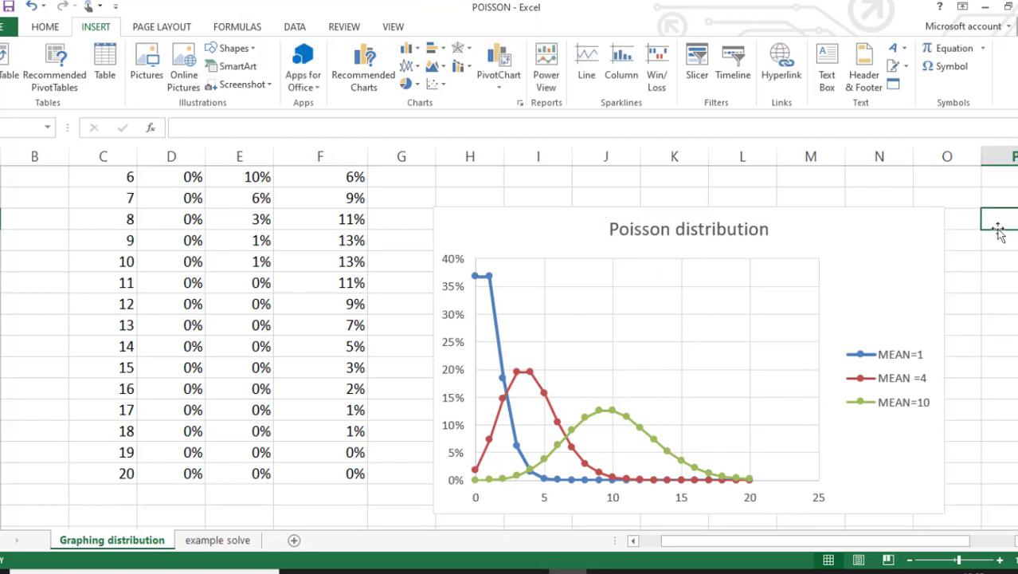
click(979, 269)
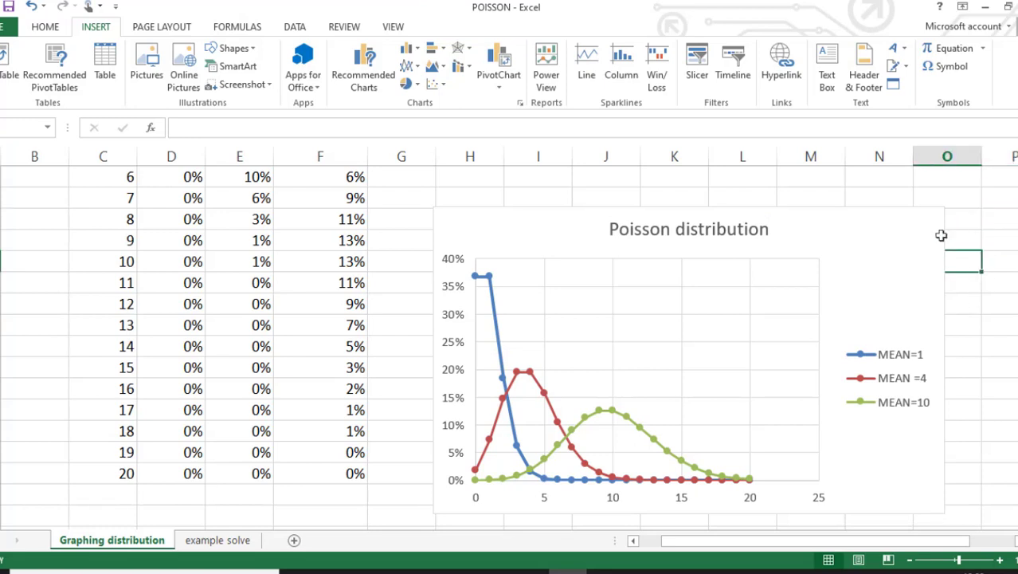
drag(1017, 325, 1017, 334)
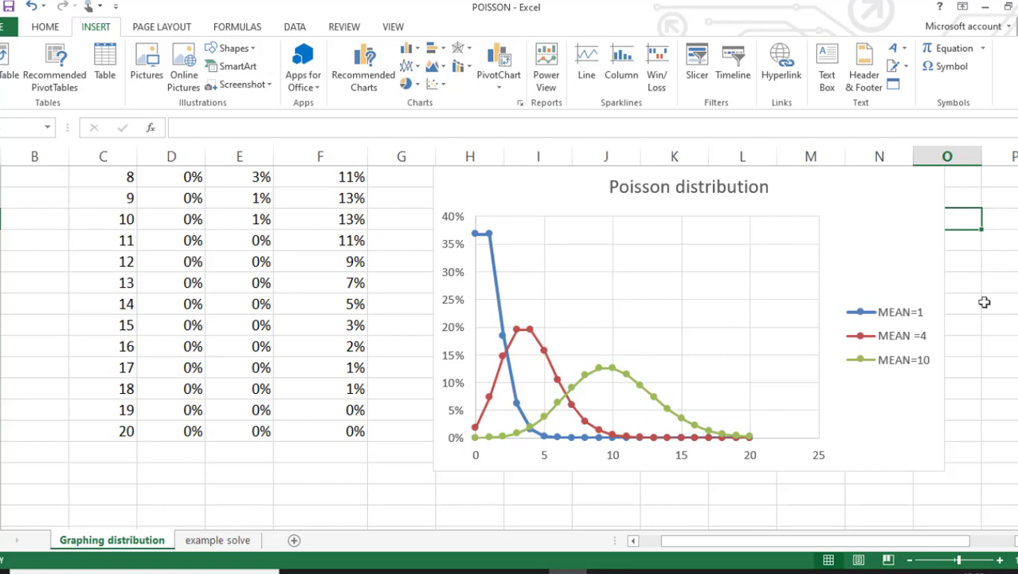
scroll(91, 498, up, 3)
scroll(91, 498, down, 1)
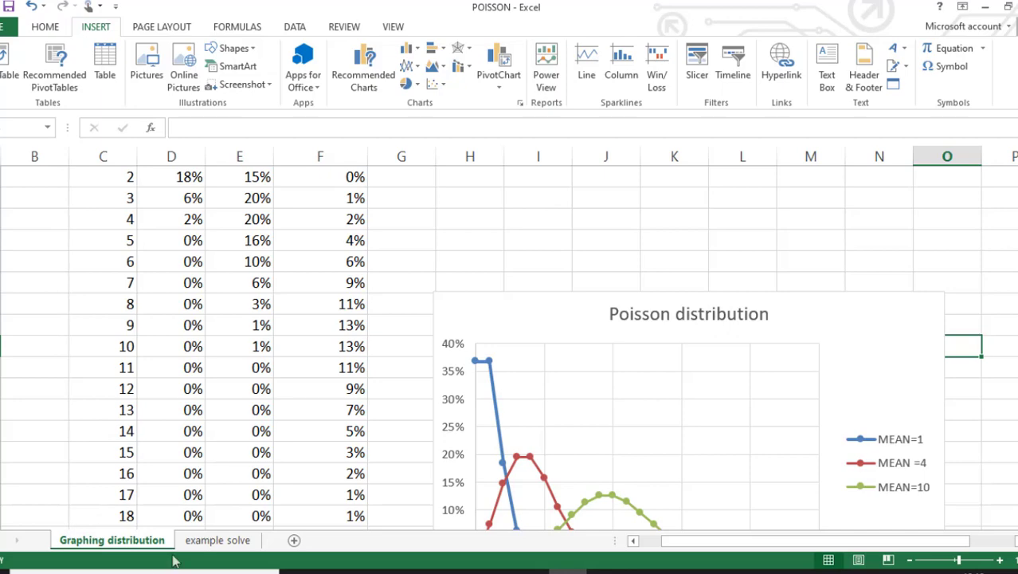
Step: On the example solve sheet, enter the column header x.p(x) in E4 beside the P(x) header
click(216, 540)
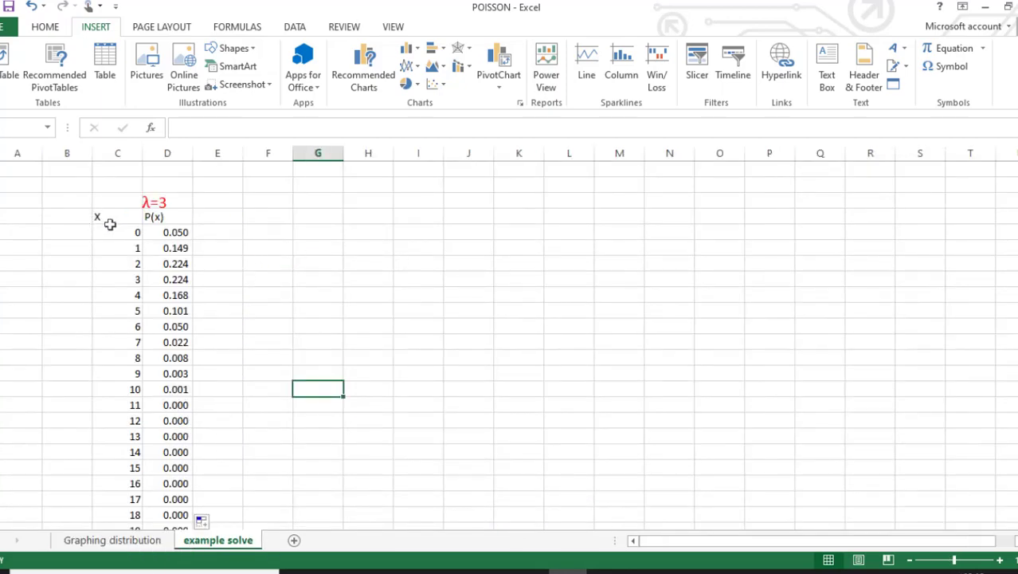
click(223, 217)
double_click(223, 217)
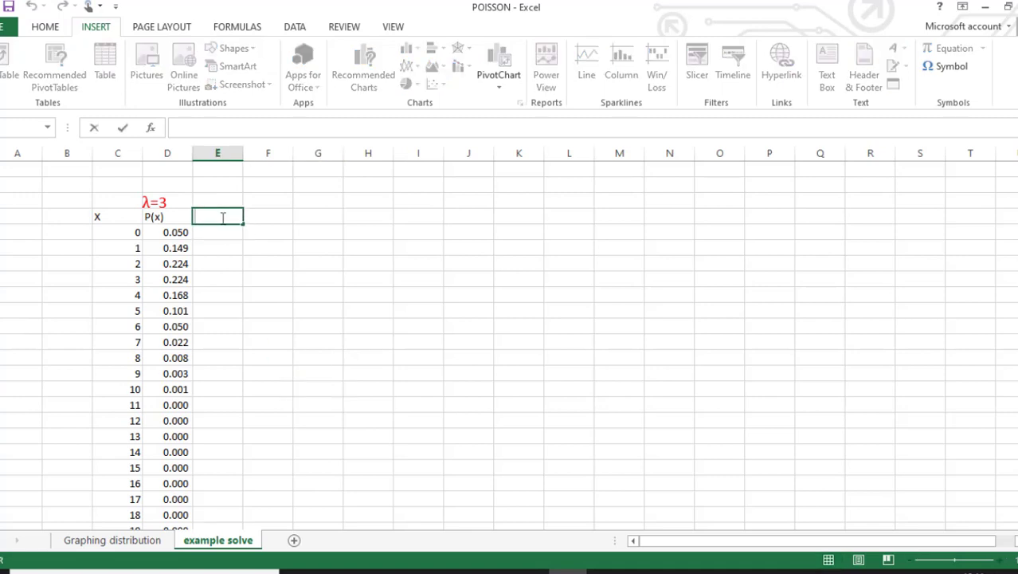
text(x.p(x))
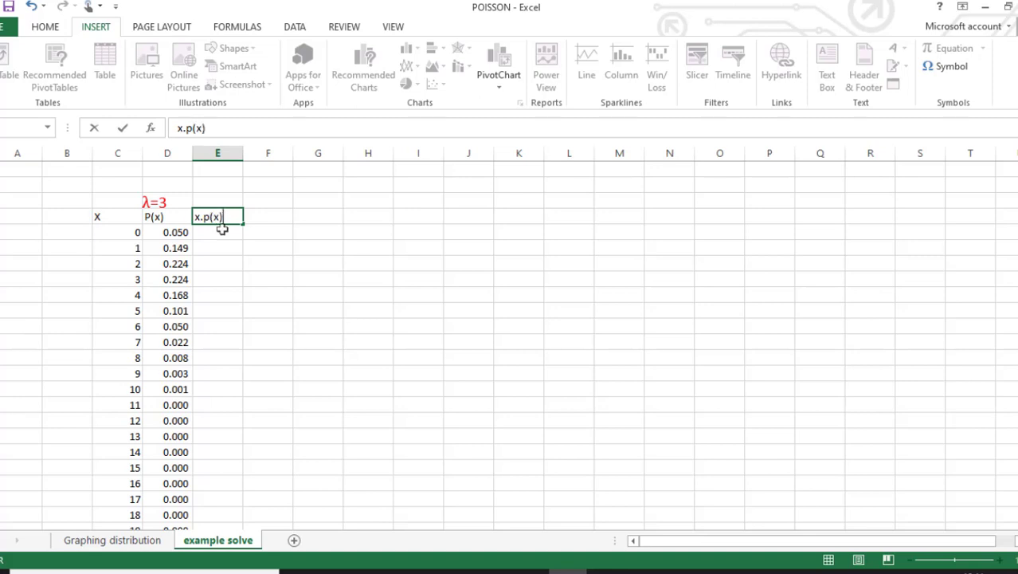
click(254, 295)
Step: Enter the formula =C5*D5 in E5 to multiply the first X value by its probability
click(210, 233)
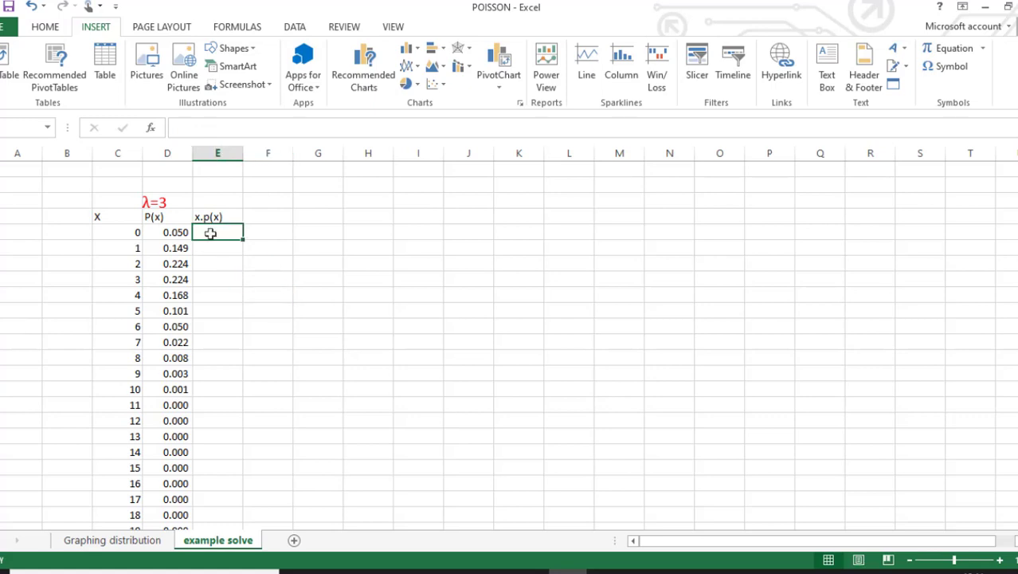
text(=)
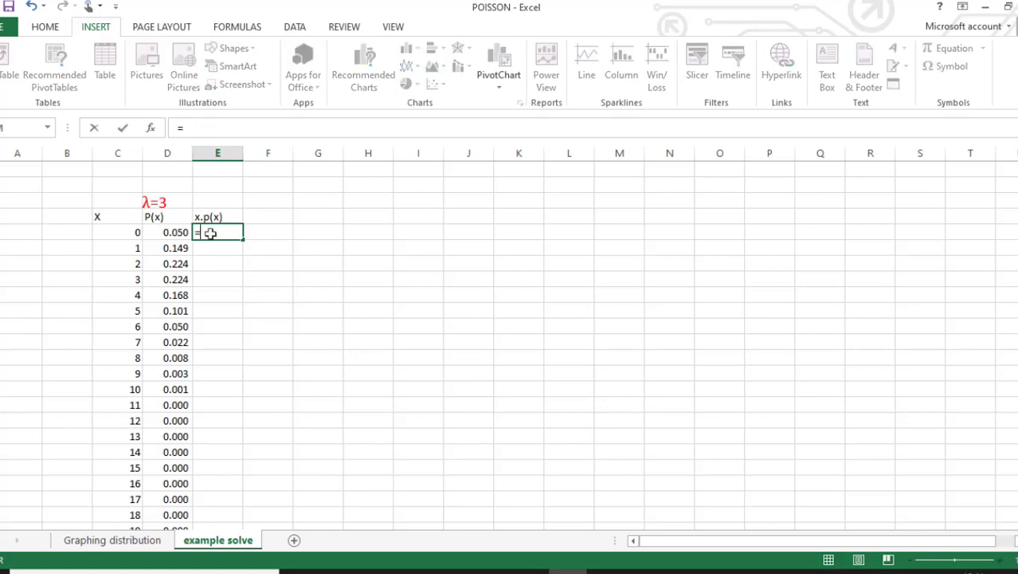
click(128, 233)
text(*)
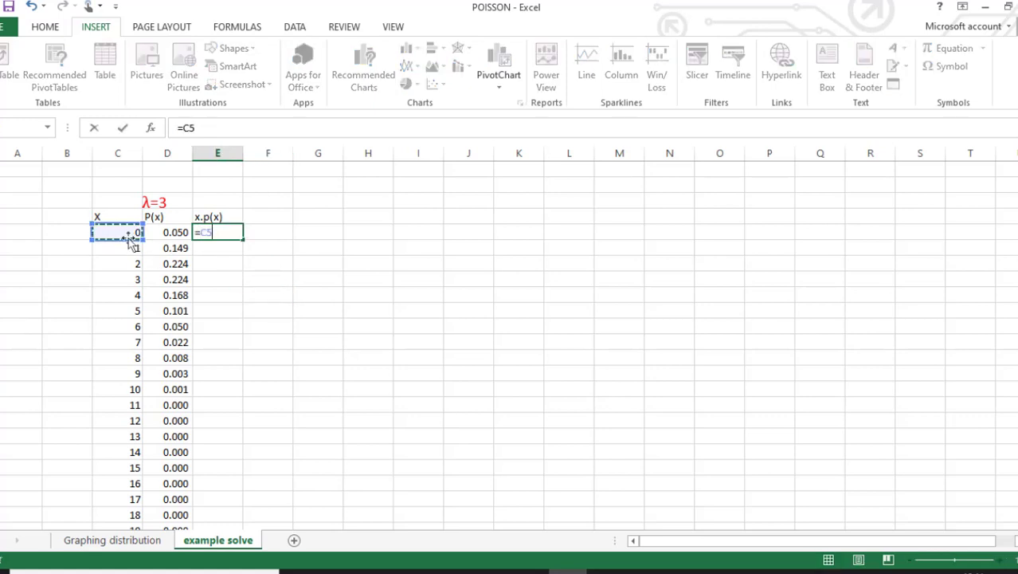
click(171, 234)
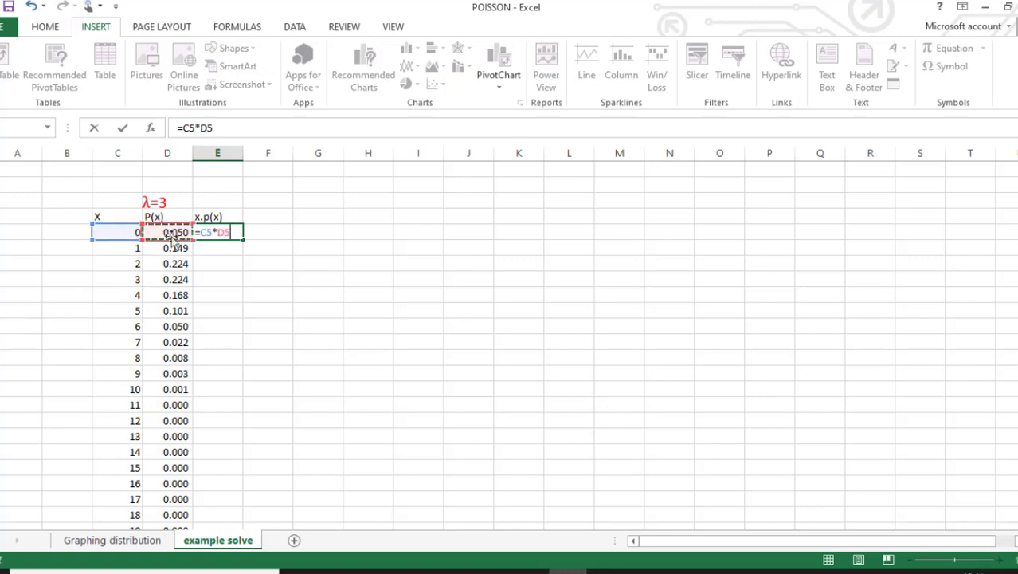
key(Return)
Step: Fill the x.p(x) formula from E5 down to E25, covering every X value up to 20
click(221, 232)
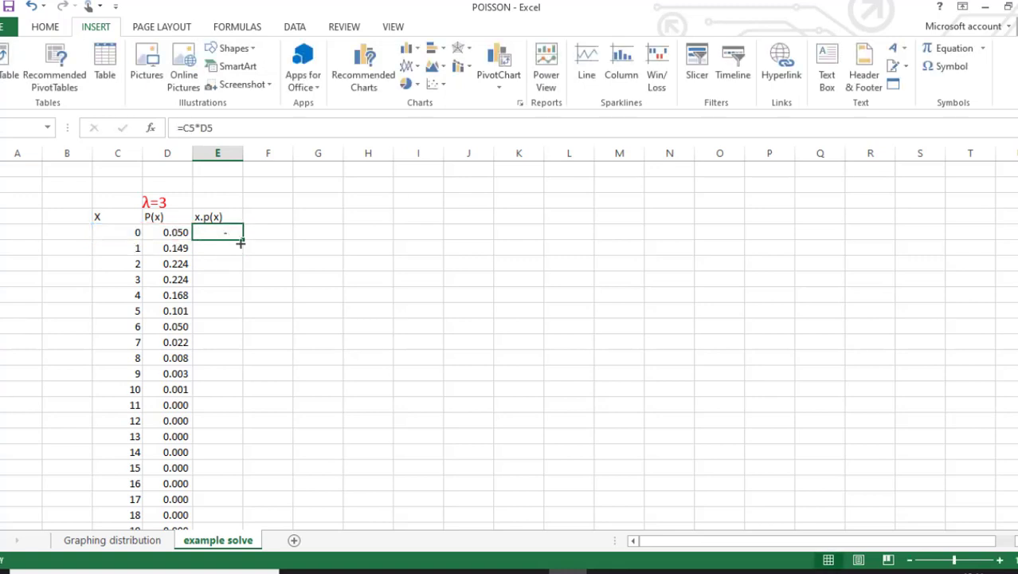
drag(243, 240, 208, 496)
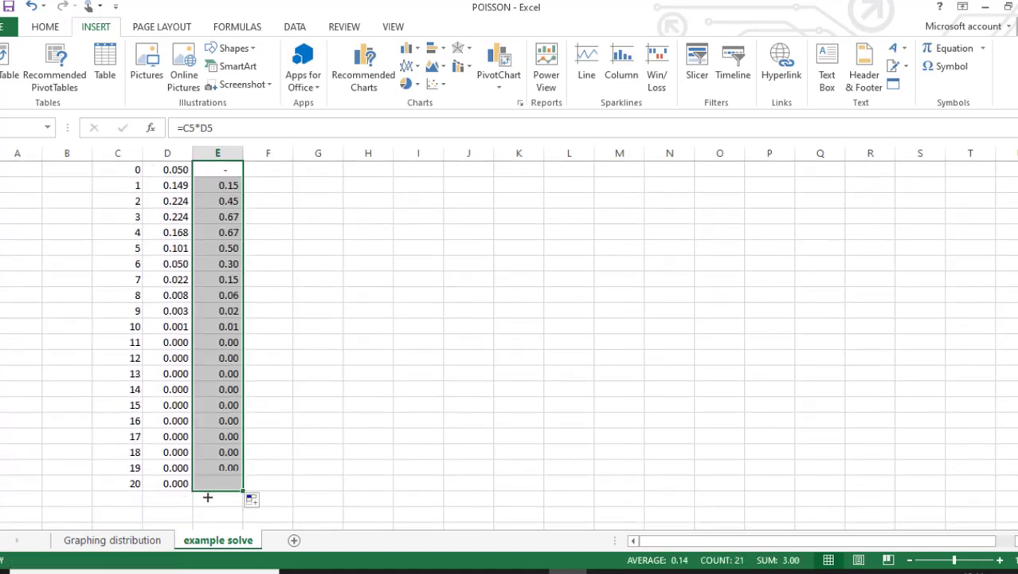
click(389, 376)
scroll(252, 389, up, 2)
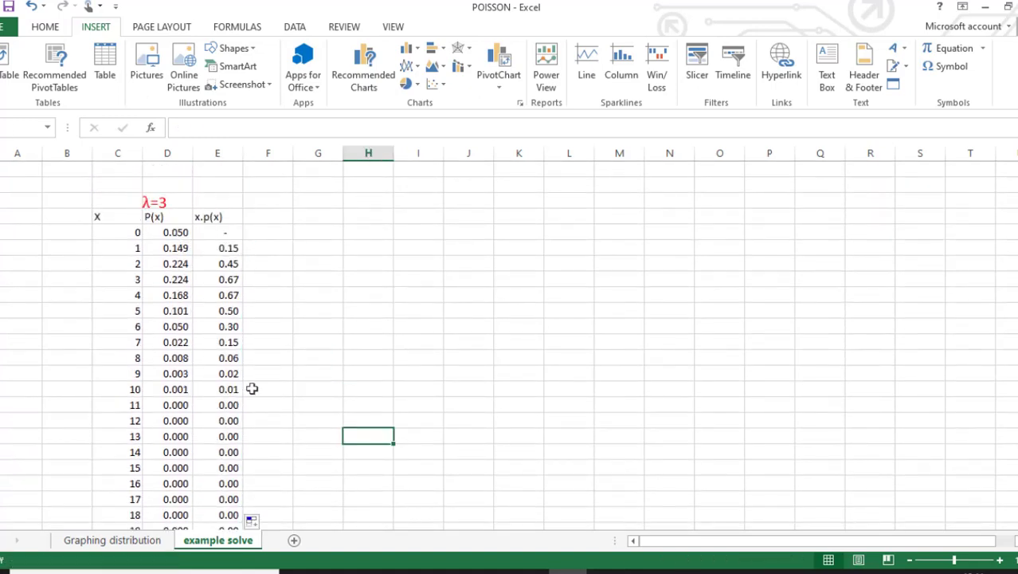
Step: Total the x.p(x) values from E6 to E25 with AutoSum in the cell directly below the column
drag(222, 248, 214, 456)
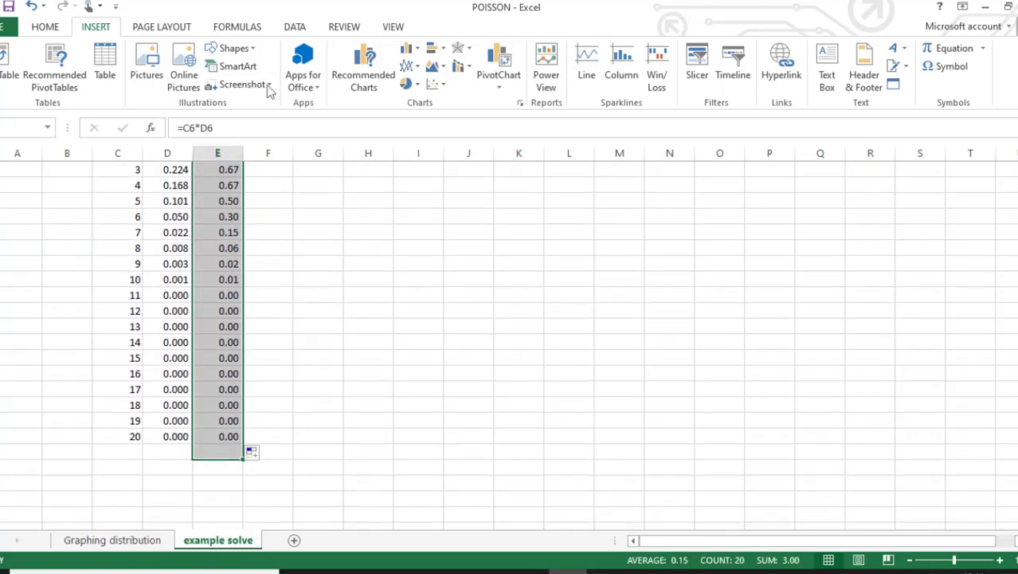
click(239, 28)
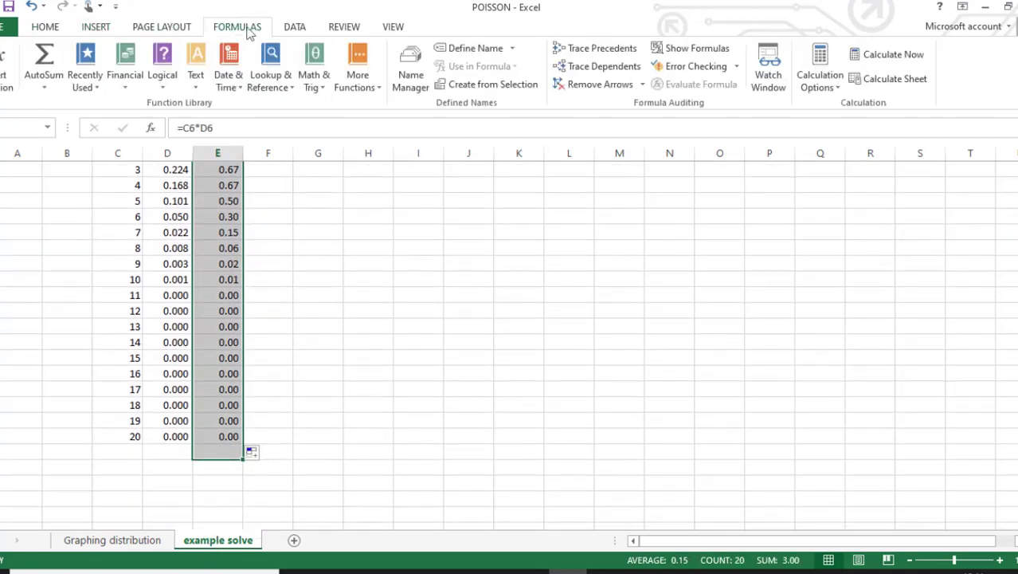
click(48, 62)
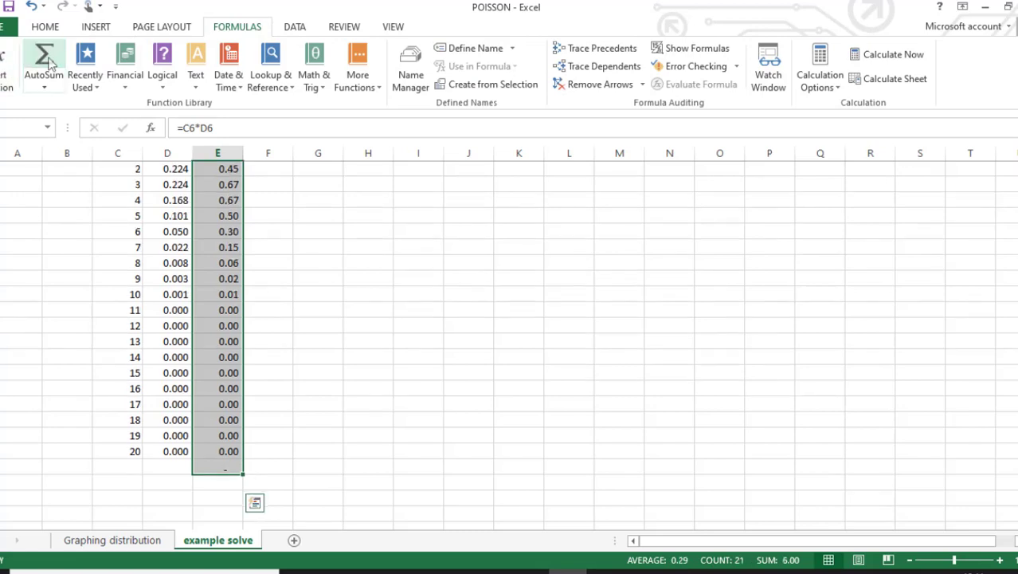
click(426, 442)
click(208, 487)
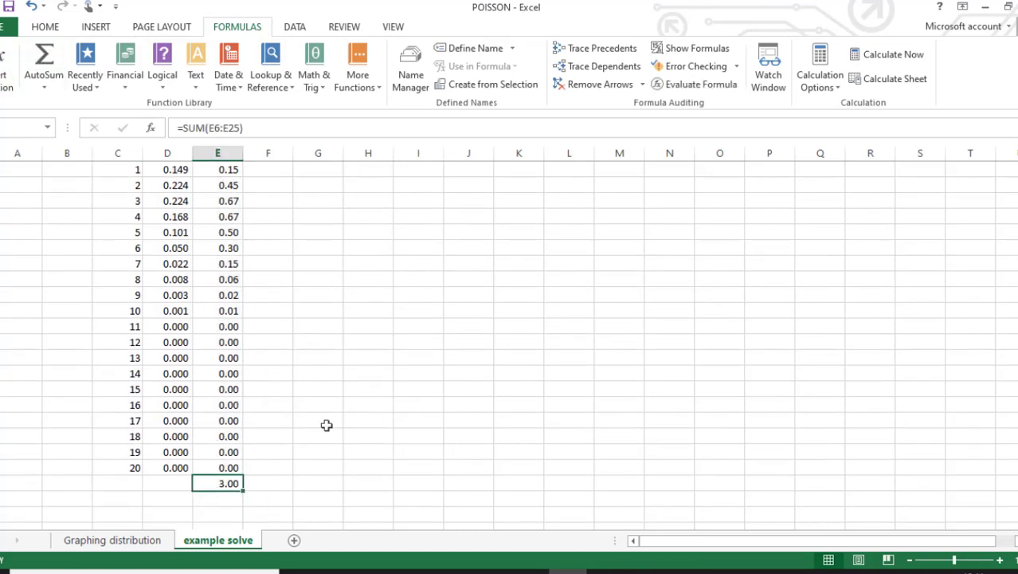
Step: Review the λ=3 table from its headers to the total beneath the x.p(x) column
scroll(374, 422, up, 1)
scroll(374, 422, down, 2)
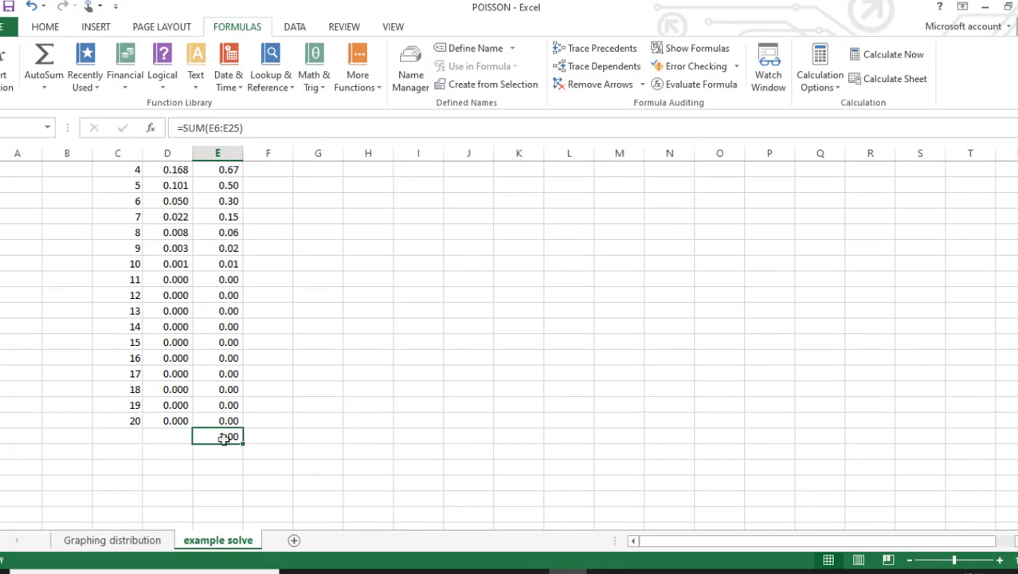
scroll(225, 439, up, 1)
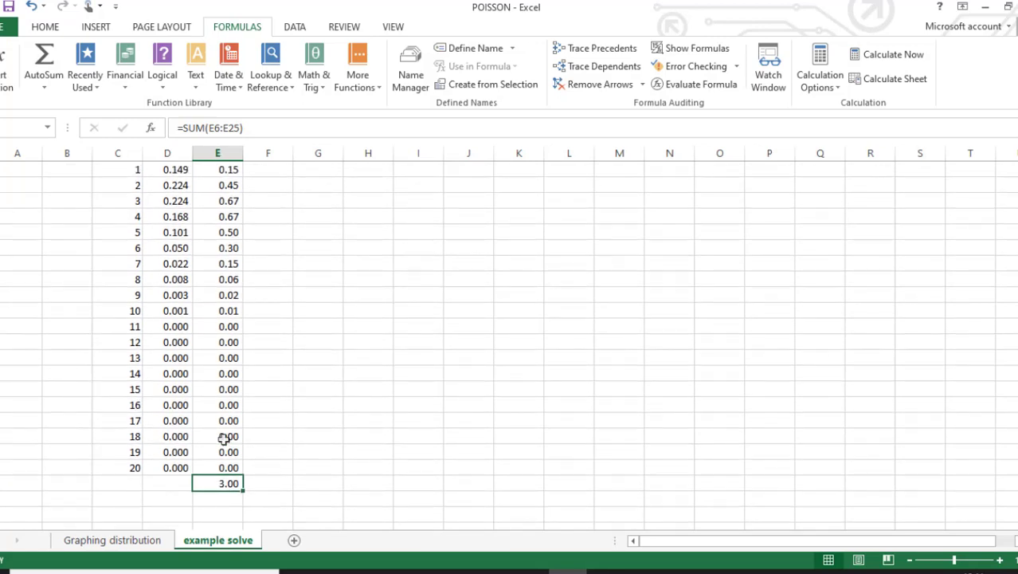
scroll(226, 439, up, 1)
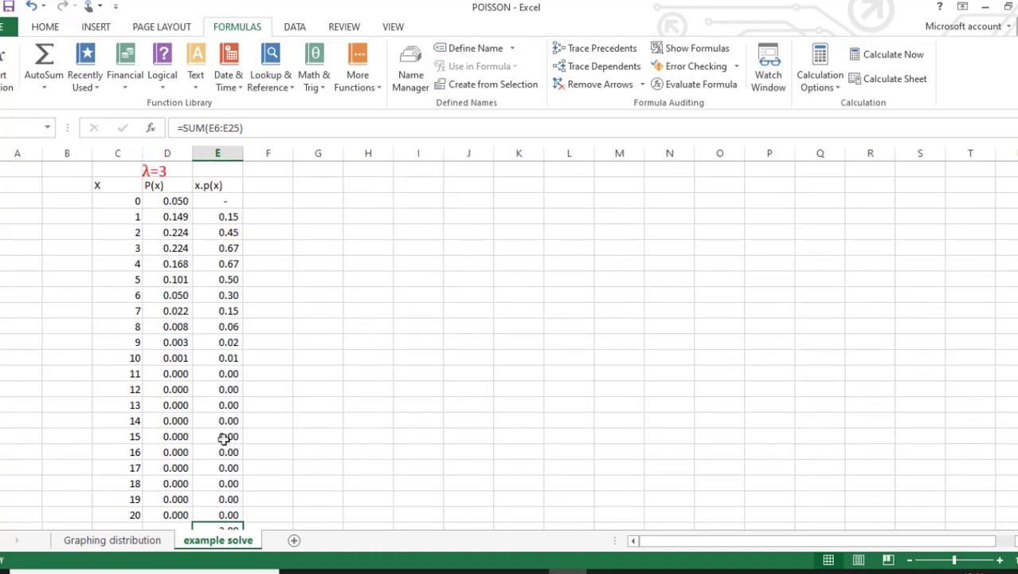
scroll(226, 439, down, 1)
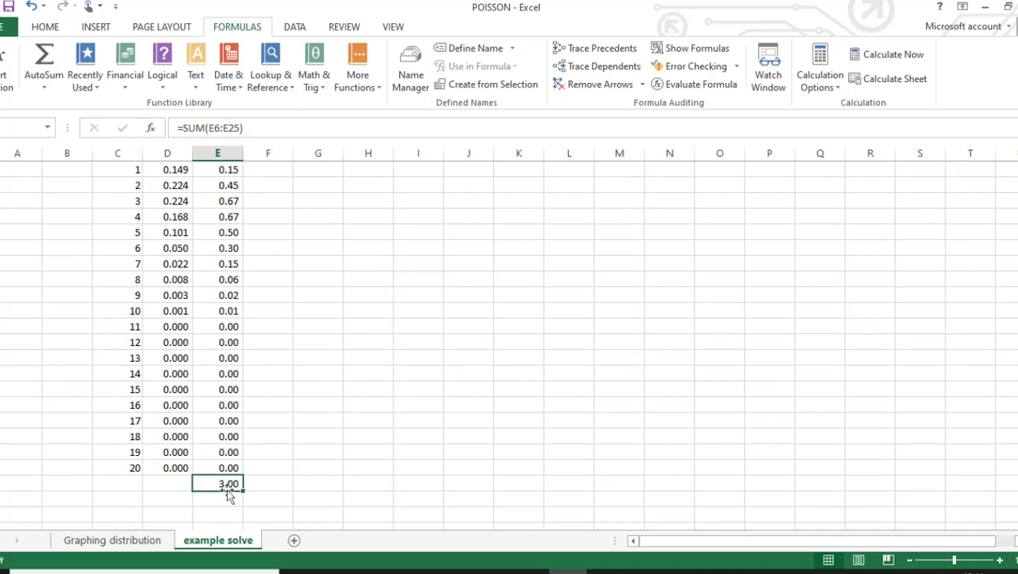
scroll(229, 493, up, 2)
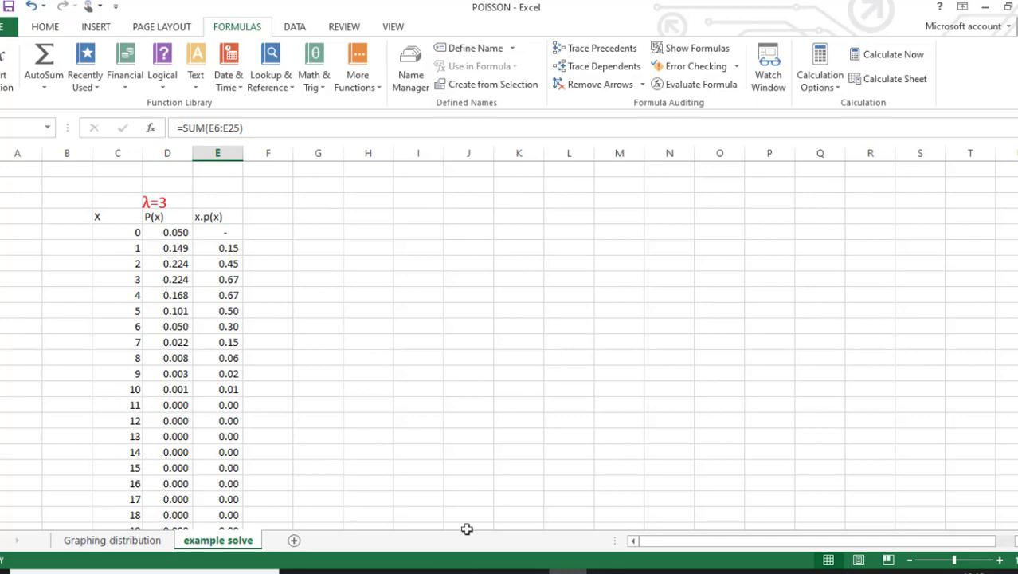
click(375, 573)
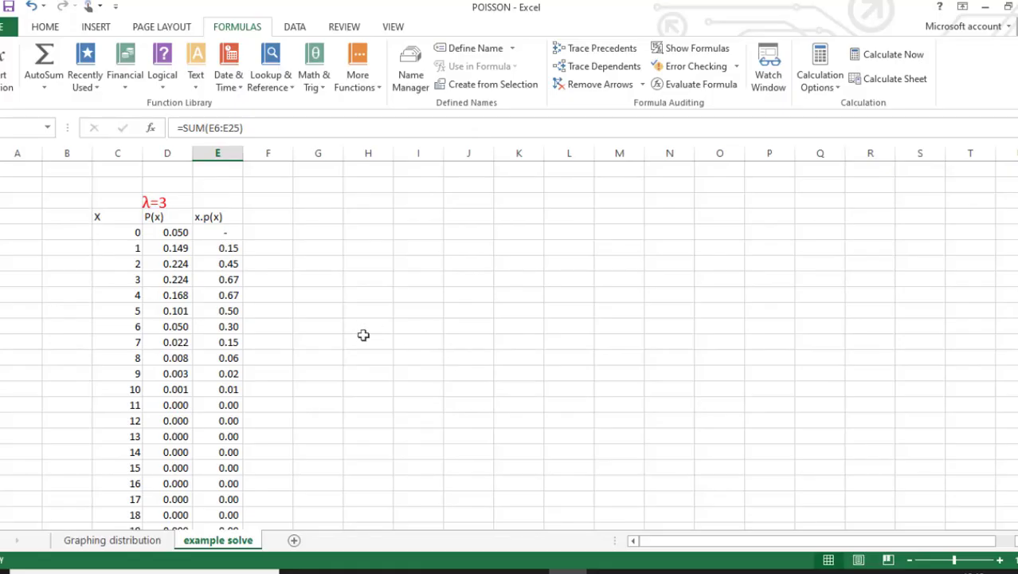
scroll(367, 342, down, 1)
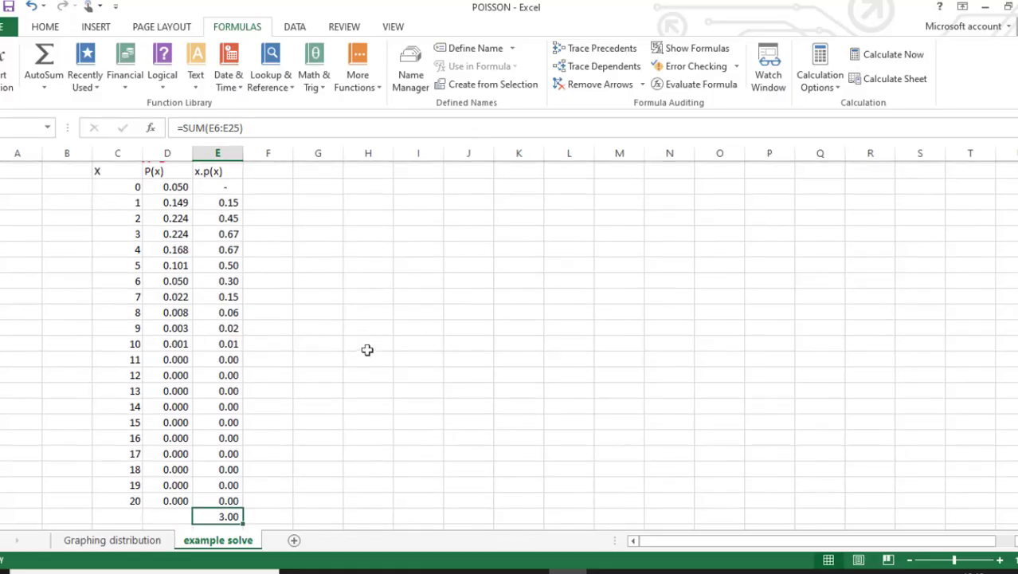
scroll(177, 223, up, 1)
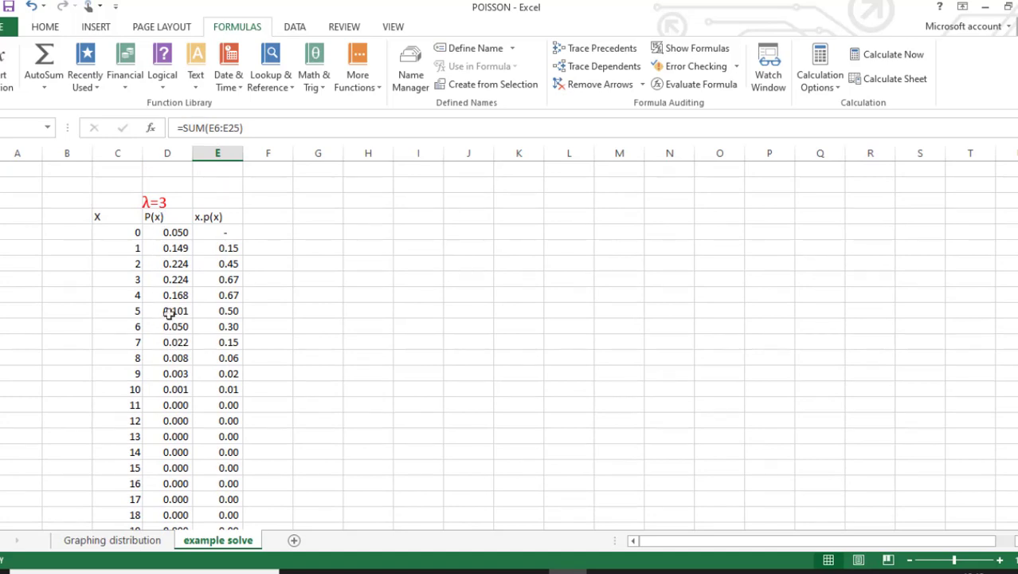
Step: Enter the label P(x>5)= in C28, two rows below the end of the X values
scroll(201, 454, down, 2)
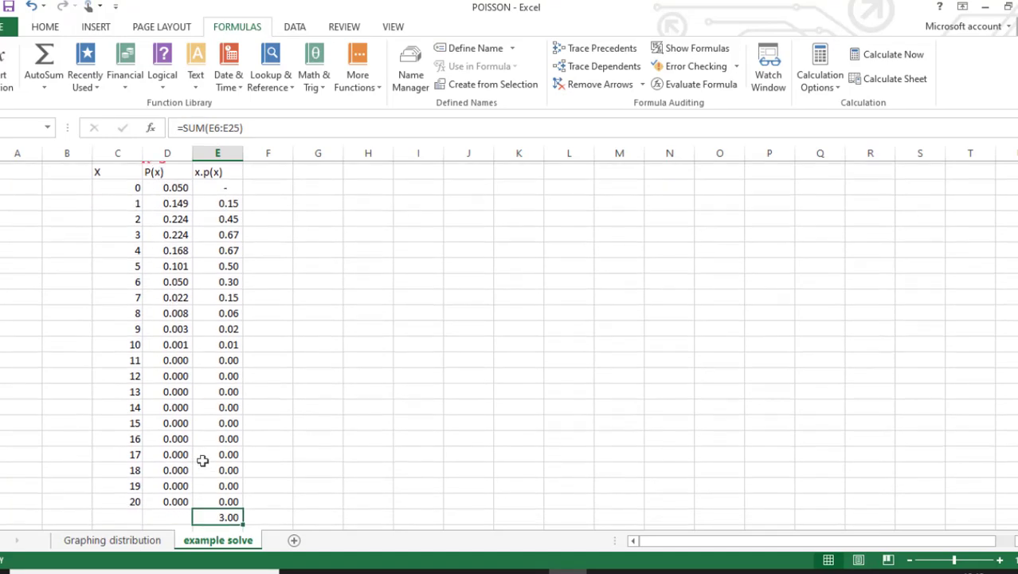
double_click(106, 498)
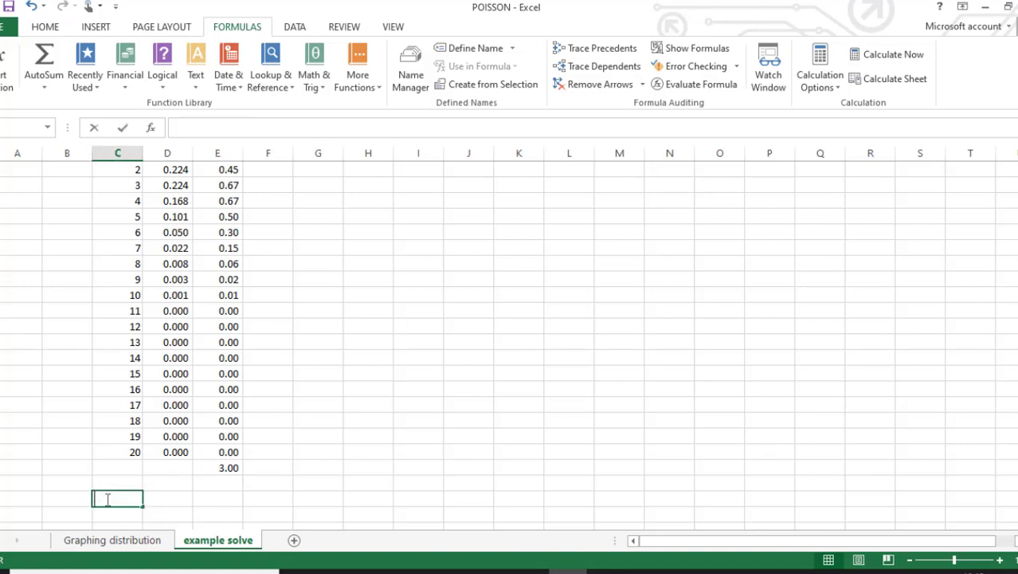
text(P)
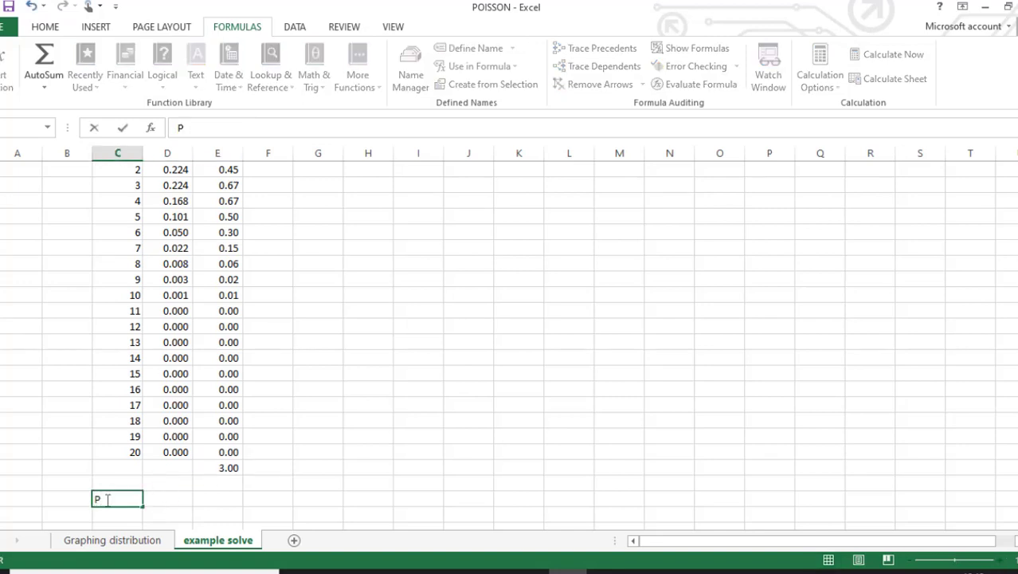
text((x>5)=)
Step: Sum the P(x) values for X from 6 to 20 with AutoSum in the cell below the P(x) column
scroll(171, 280, up, 1)
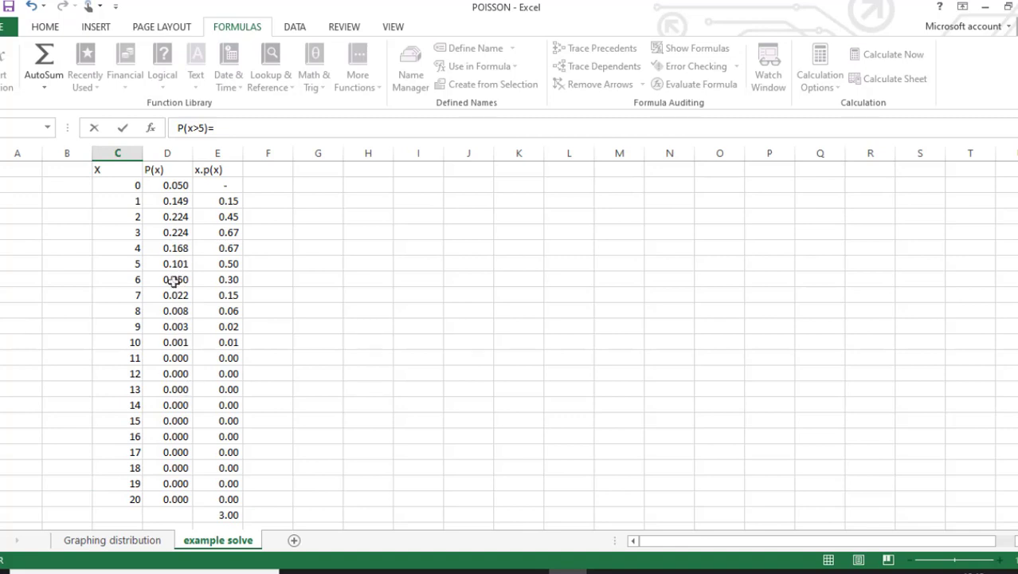
drag(173, 280, 177, 505)
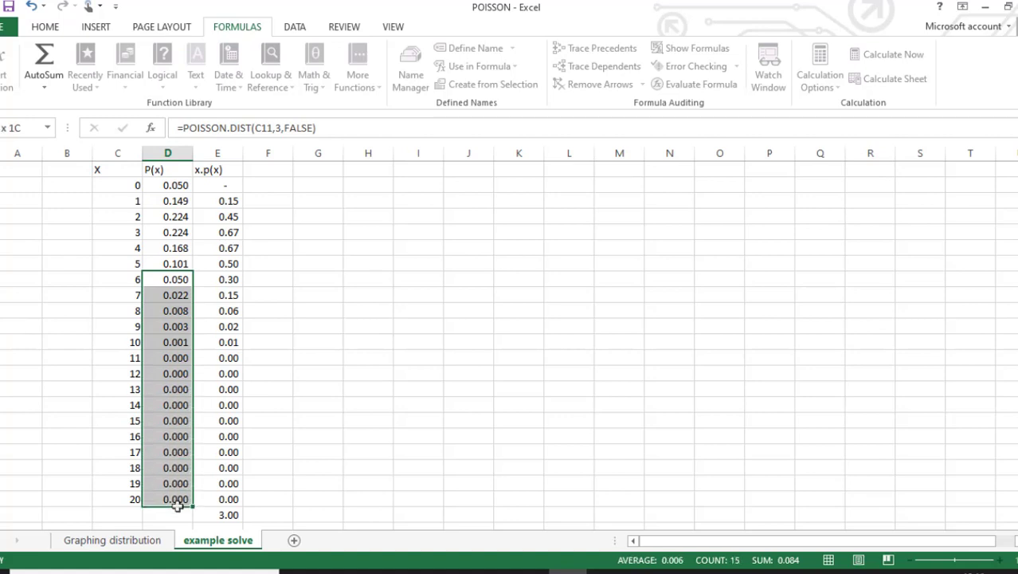
drag(177, 506, 177, 511)
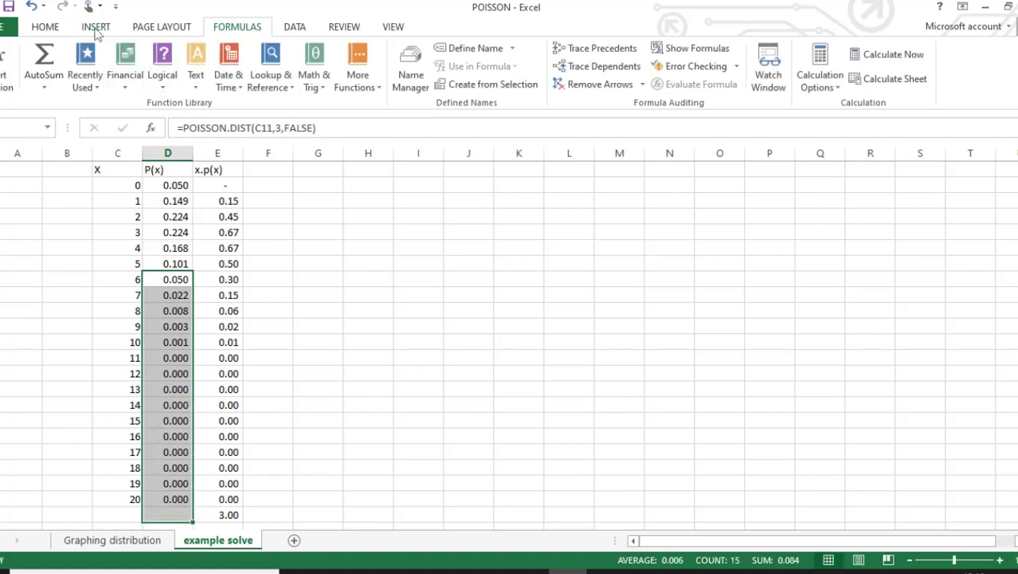
click(44, 57)
scroll(443, 394, down, 2)
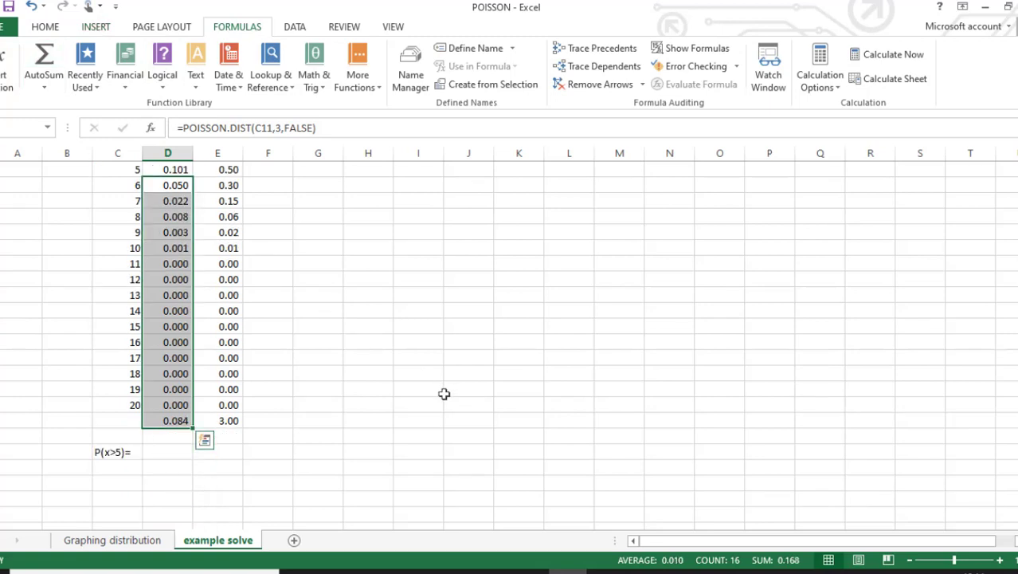
Step: Enter .084 in D28 as the answer beside the P(x>5)= label
click(165, 452)
text(-)
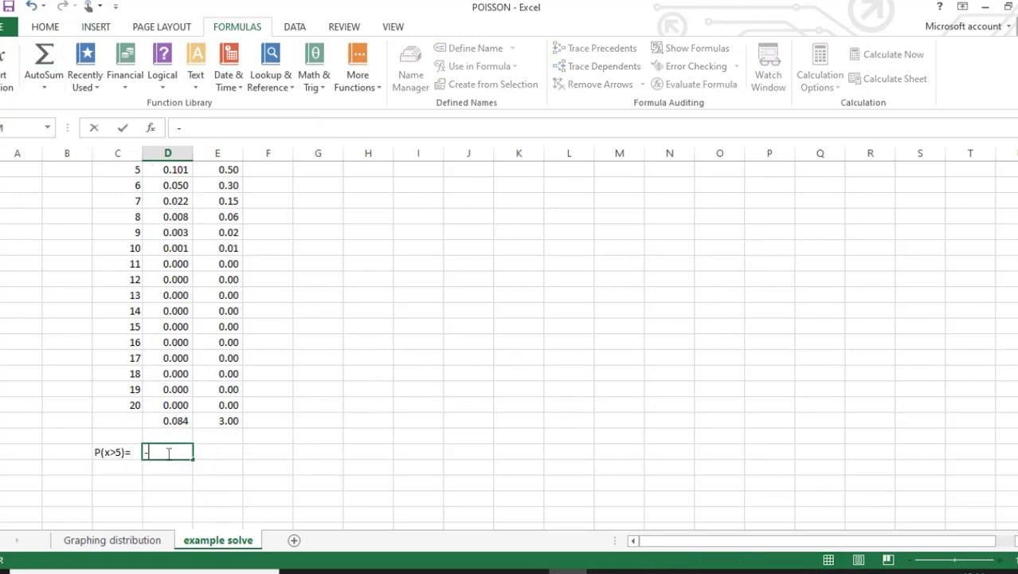
text(.84)
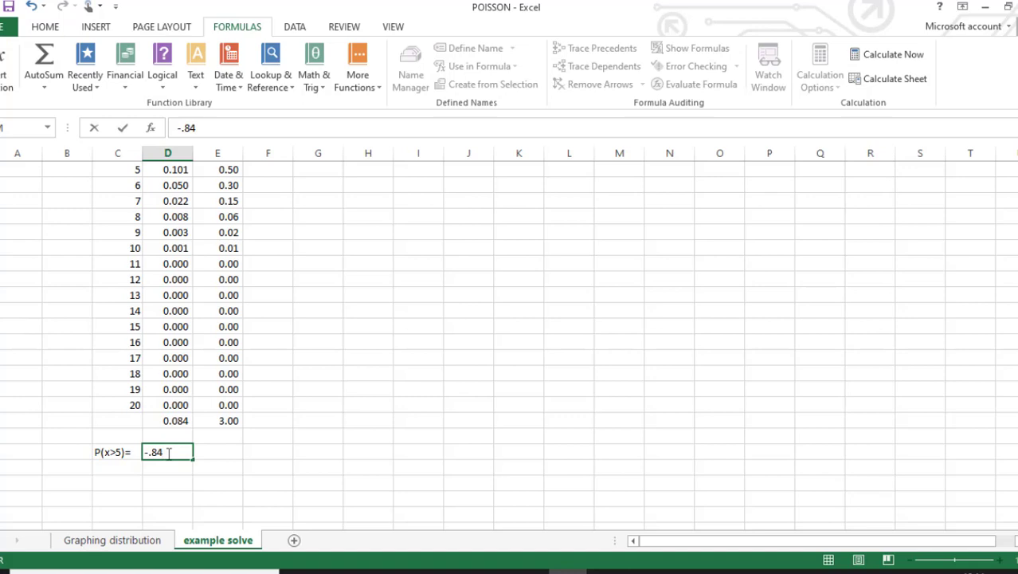
key(BackSpace)
key(BackSpace)
key(BackSpace)
key(BackSpace)
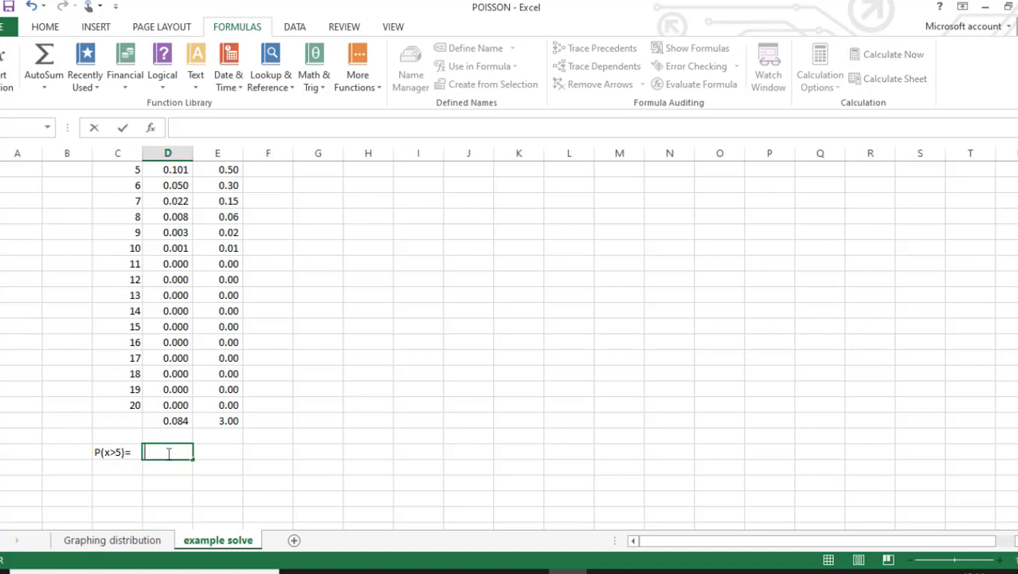
text(.0)
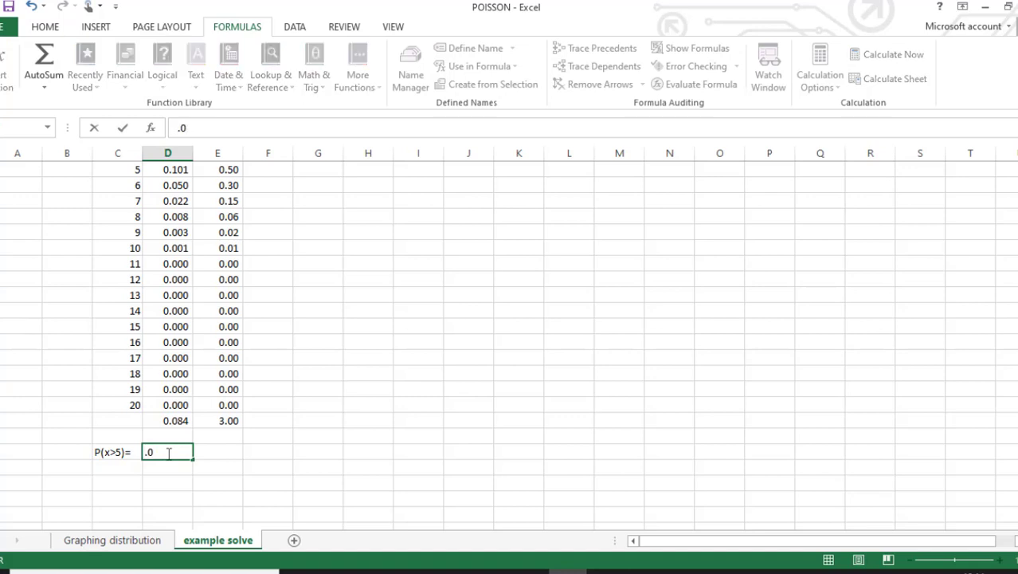
text(84)
click(438, 436)
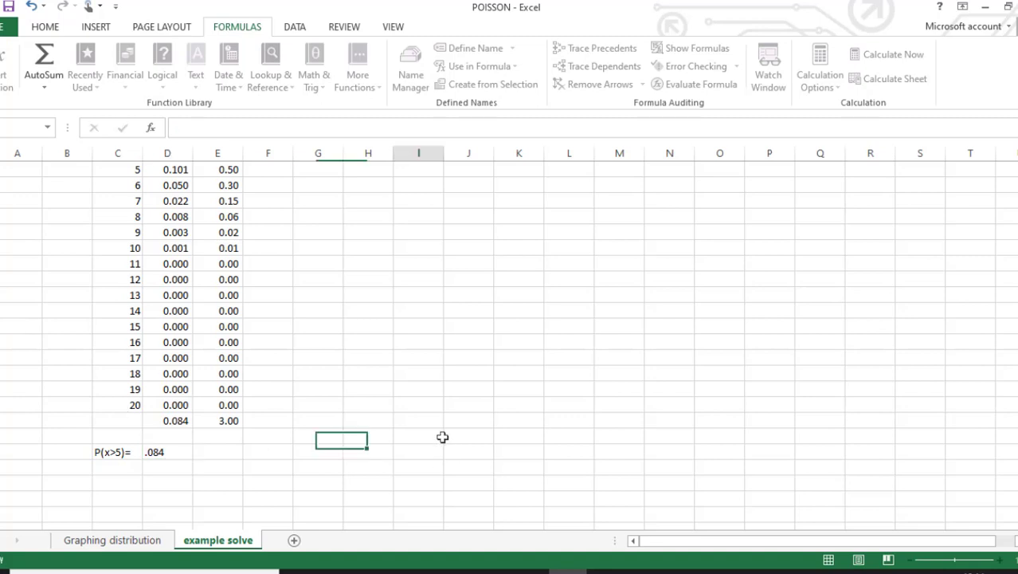
Step: Enter a second P(x>5)= label in C29, directly beneath the first one
click(114, 468)
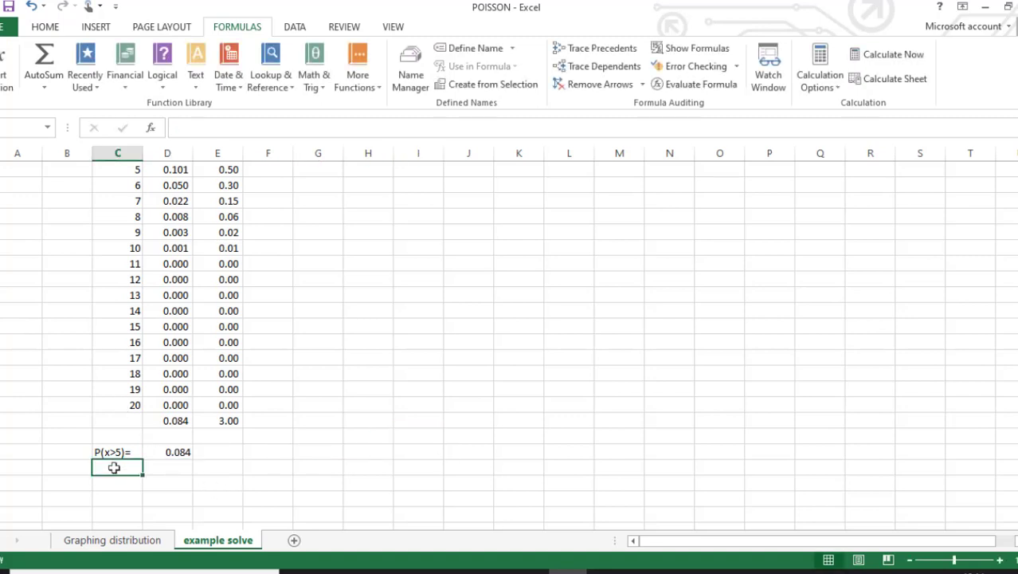
double_click(114, 467)
text(P(x>5)=)
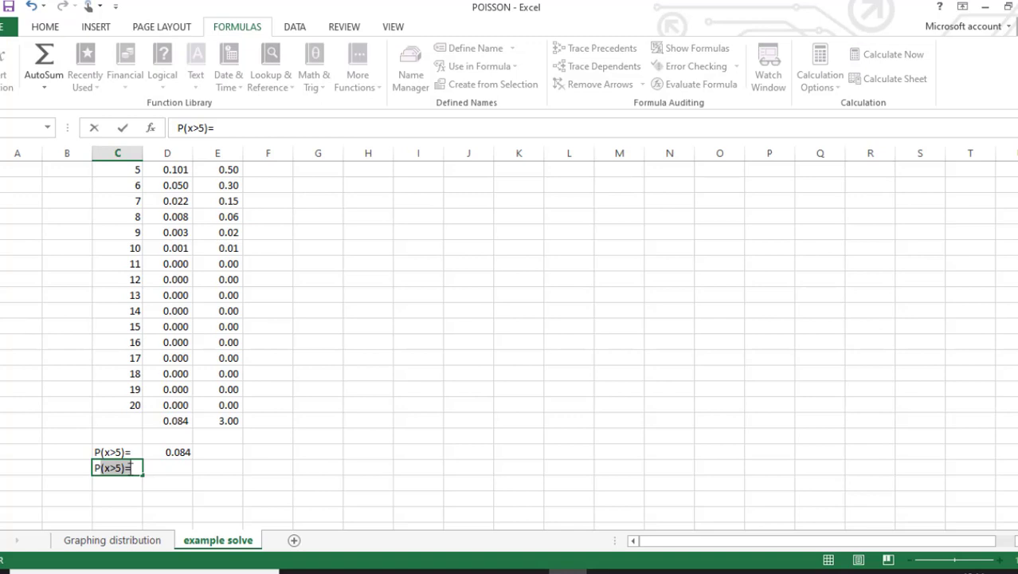
key(Tab)
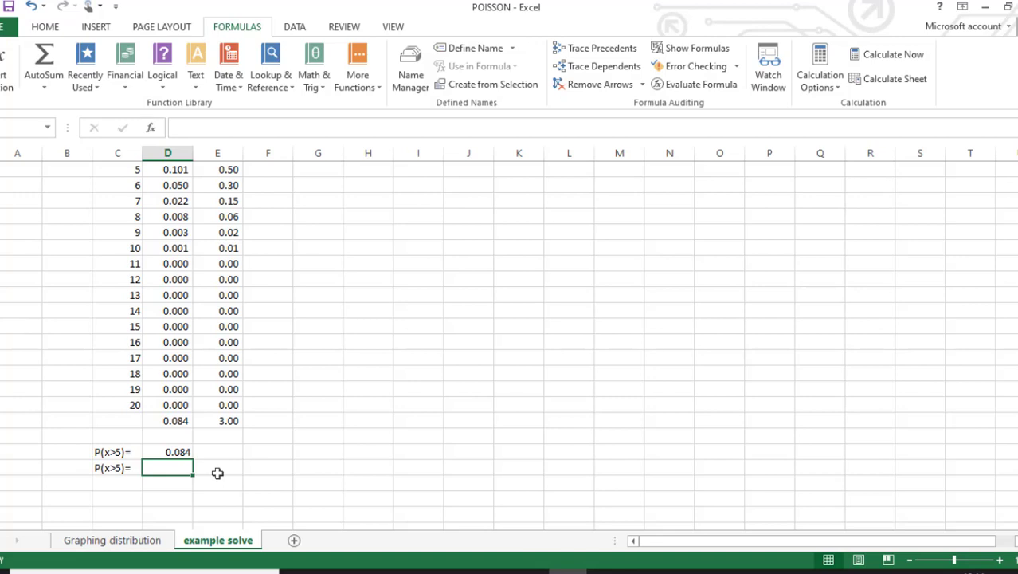
Step: Enter the cumulative formula =POISSON.DIST(5,3,TRUE) in D29 beside the second P(x>5)= label
text(=pois)
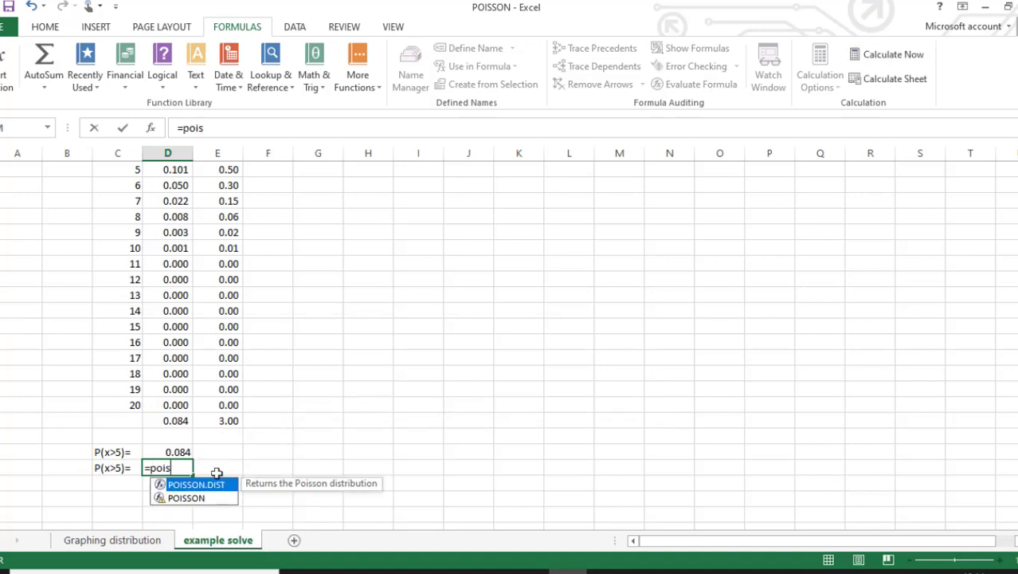
double_click(216, 485)
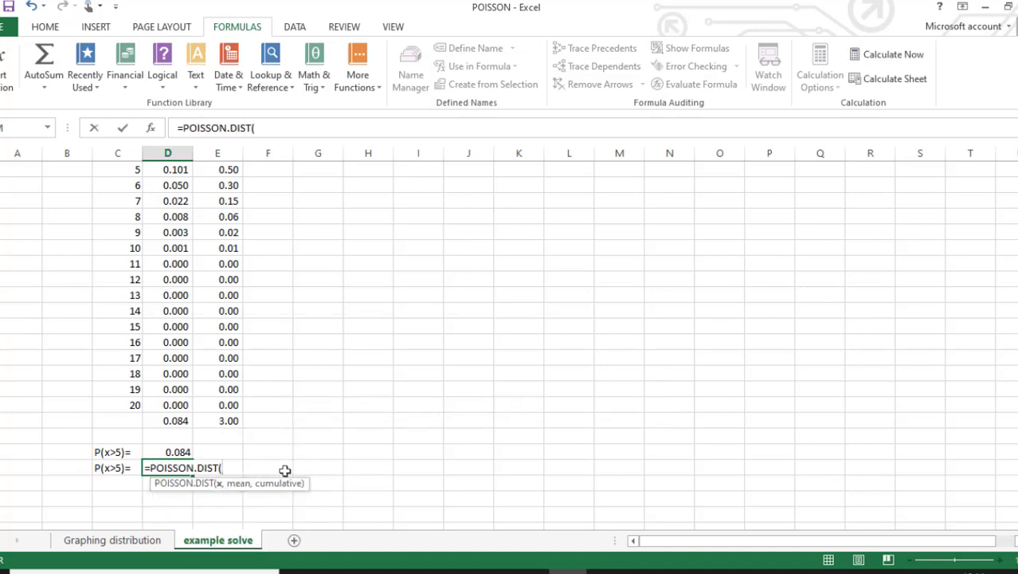
text(5,3,)
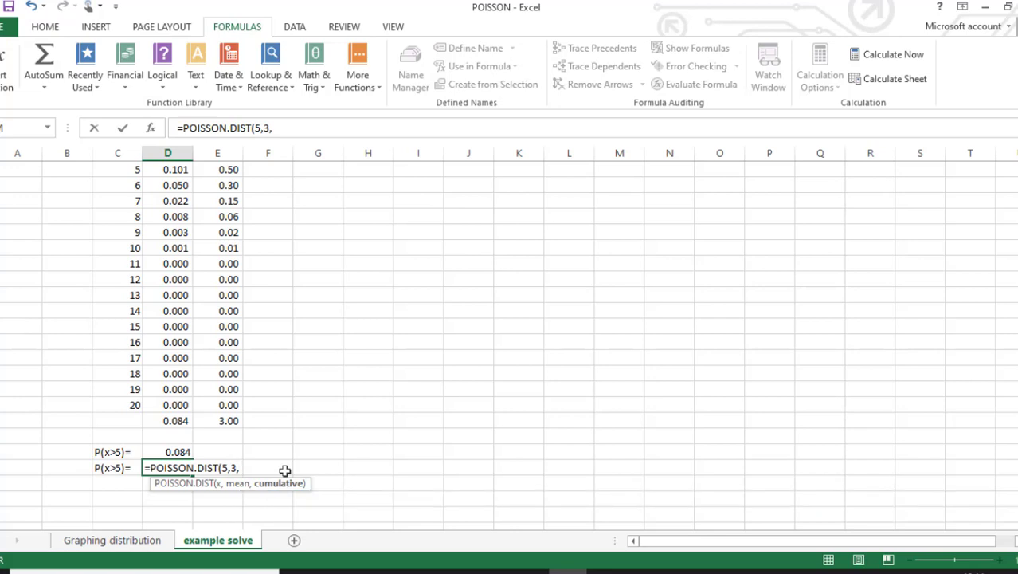
text(TRUE))
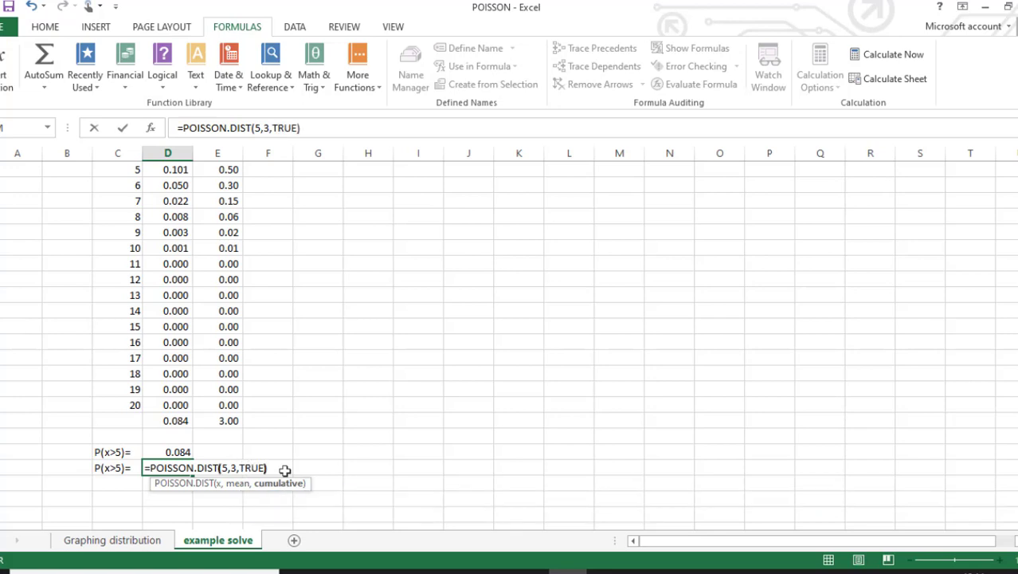
key(Return)
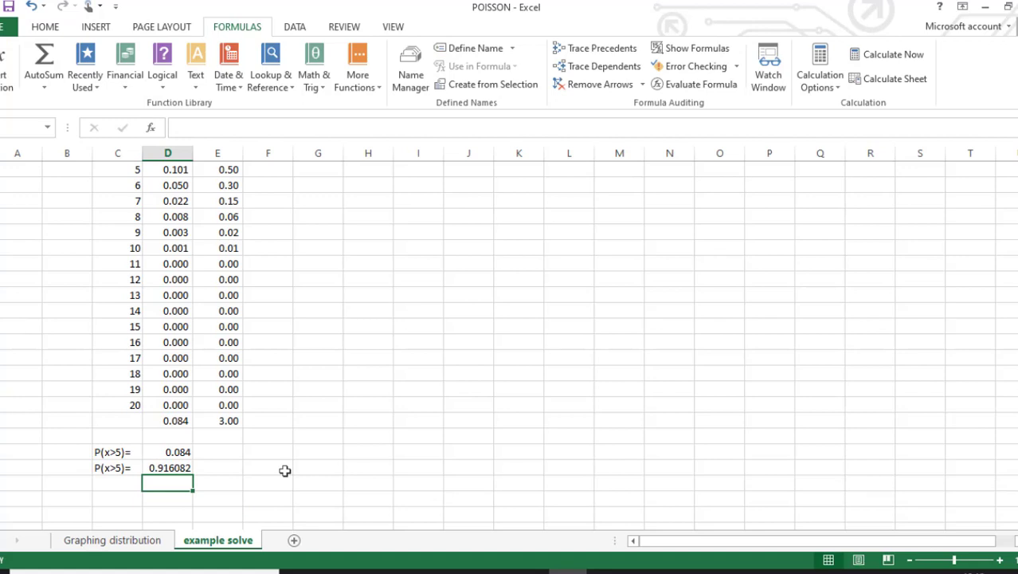
Step: Change the formula in D29 to the complement, =1-POISSON.DIST(5,3,TRUE)
click(182, 467)
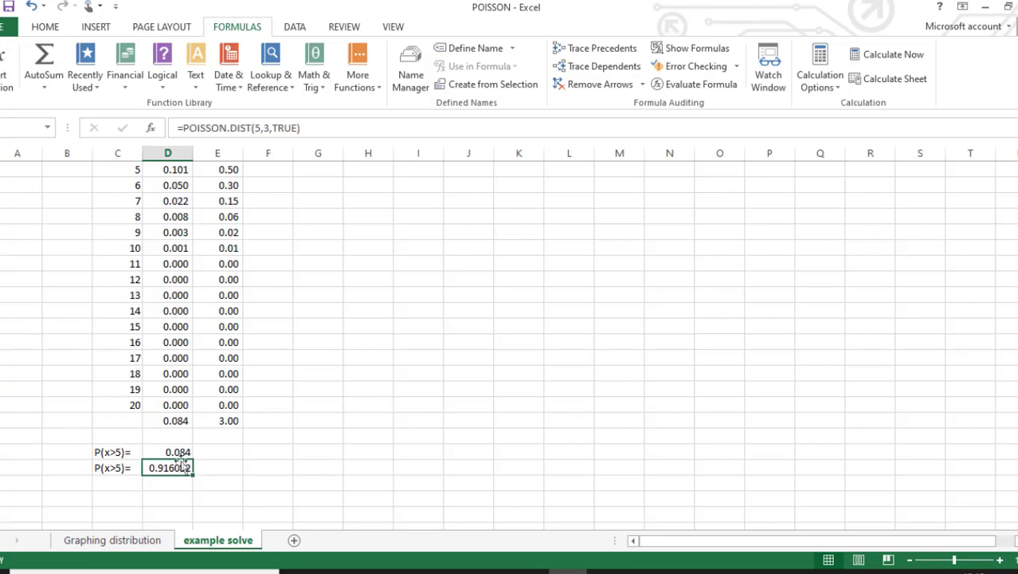
click(179, 452)
click(176, 467)
double_click(148, 469)
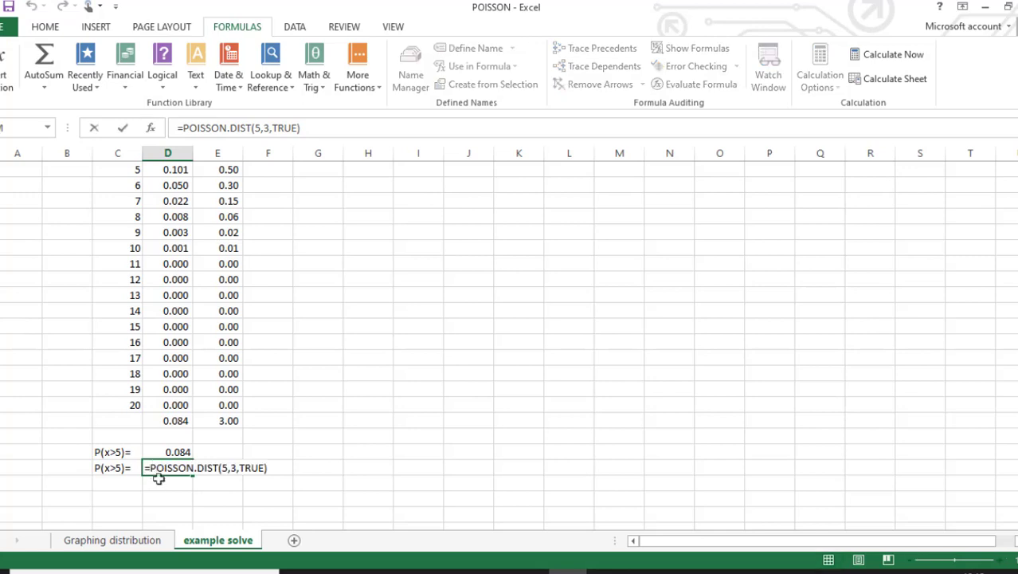
text(1)
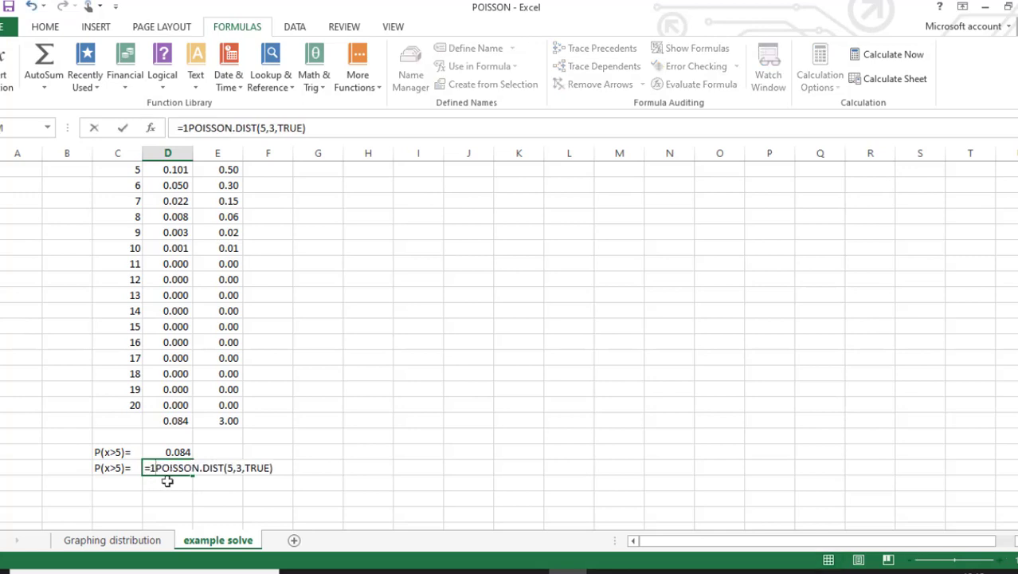
text(-)
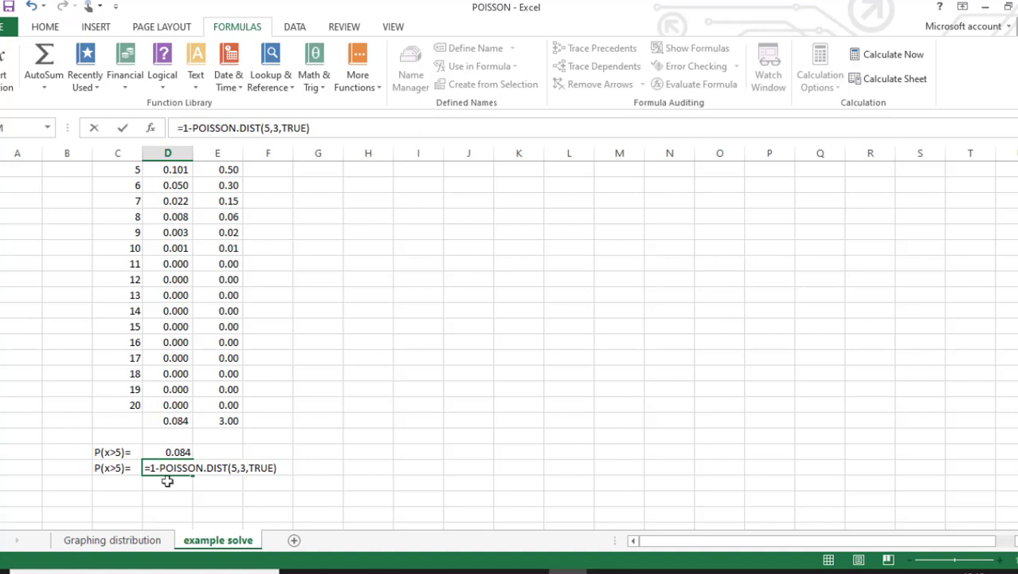
key(Return)
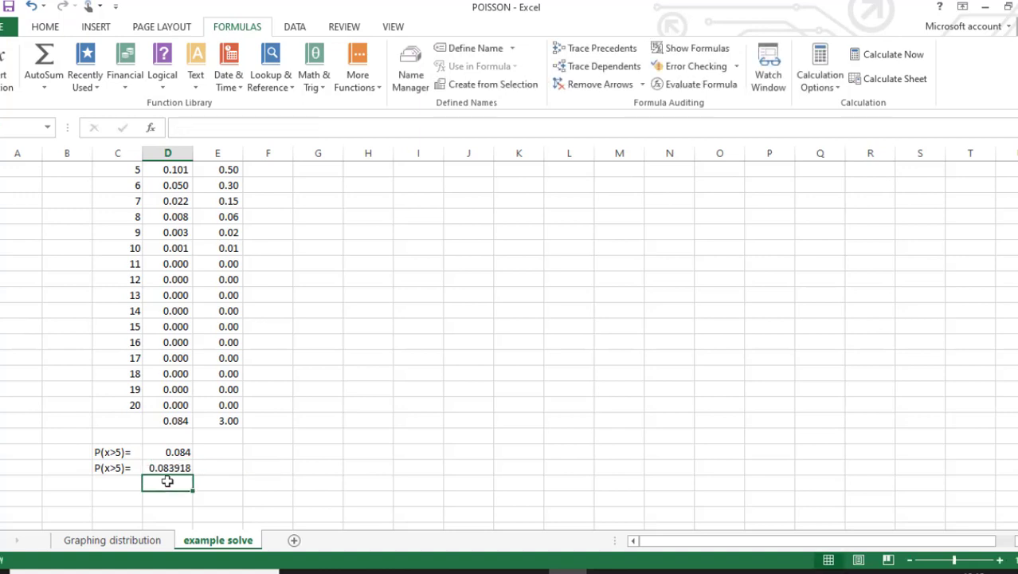